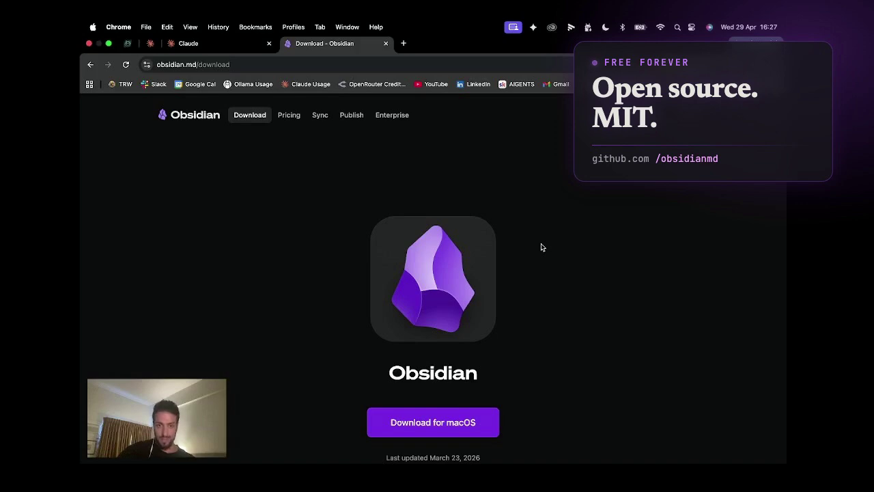
Look over the Obsidian download page, then open the site's home page and view the sample note and graph preview
{"action": "scroll", "coordinate": [542, 246], "scroll_direction": "down", "scroll_amount": 6}
{"action": "scroll", "coordinate": [542, 246], "scroll_direction": "up", "scroll_amount": 6}
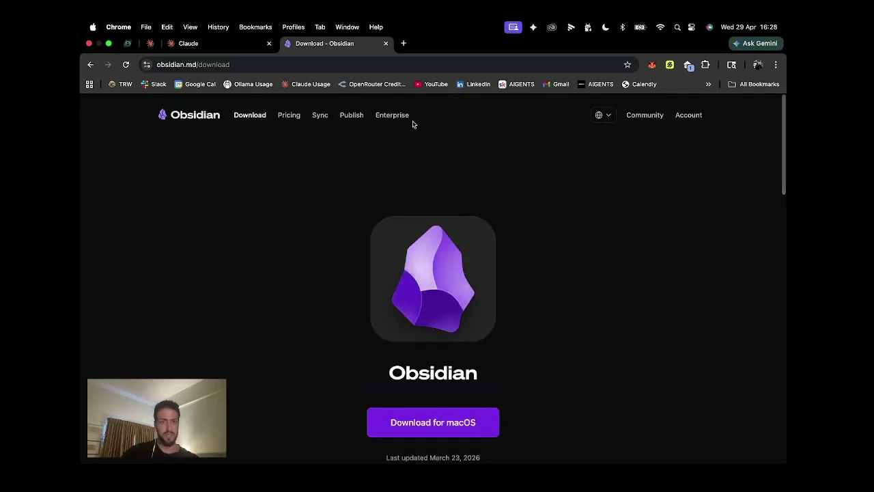
{"action": "left_click", "coordinate": [185, 115]}
{"action": "scroll", "coordinate": [491, 219], "scroll_direction": "down", "scroll_amount": 5}
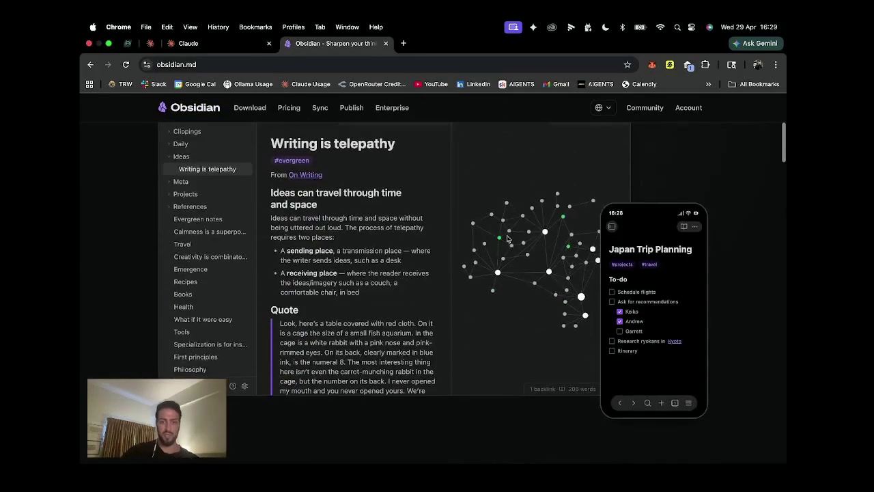
{"action": "scroll", "coordinate": [691, 230], "scroll_direction": "up", "scroll_amount": 2}
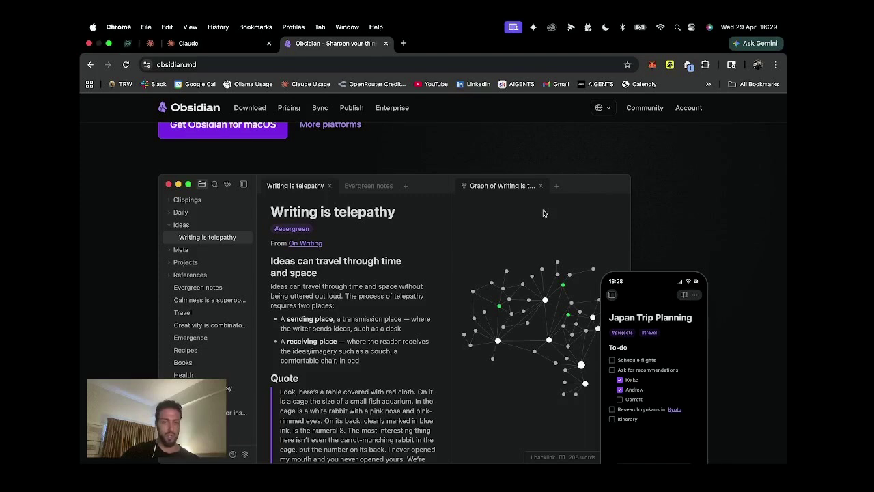
{"action": "scroll", "coordinate": [709, 305], "scroll_direction": "down", "scroll_amount": 1}
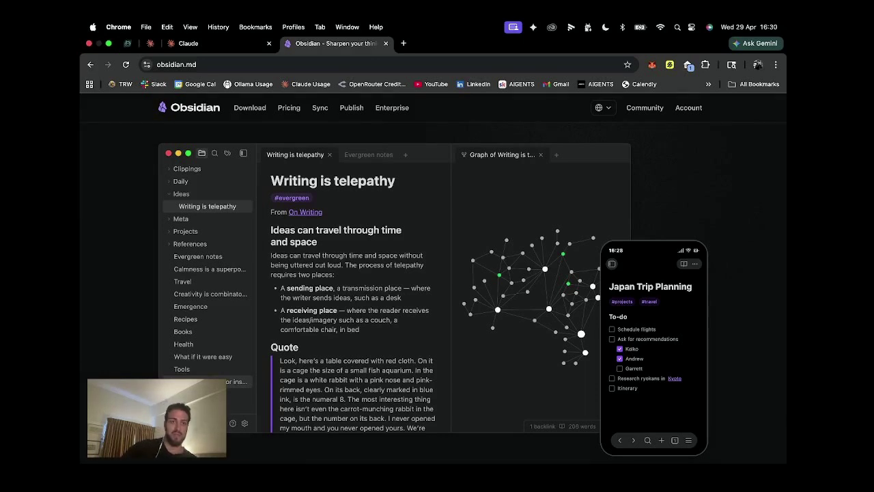
Check the Claude plan usage limits, then view the running newsletter session in Claude Code in VS Code and return to Chrome
{"action": "left_click", "coordinate": [211, 43]}
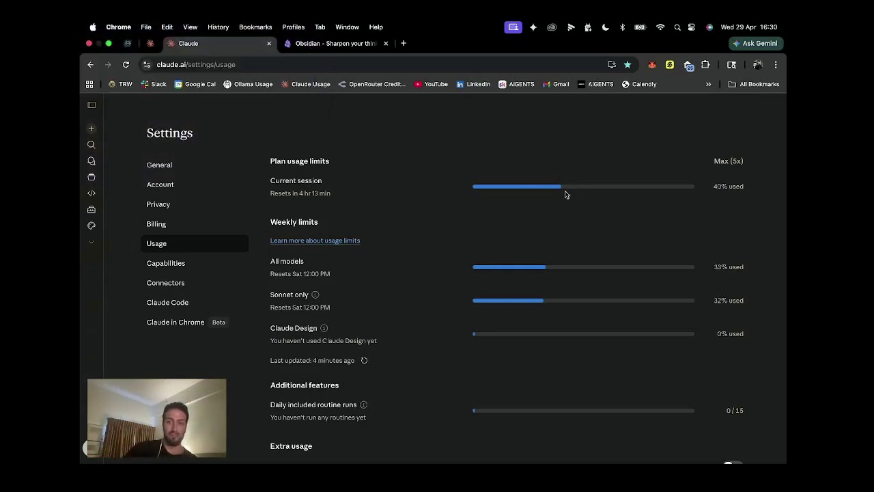
{"action": "key", "text": "ctrl+Left"}
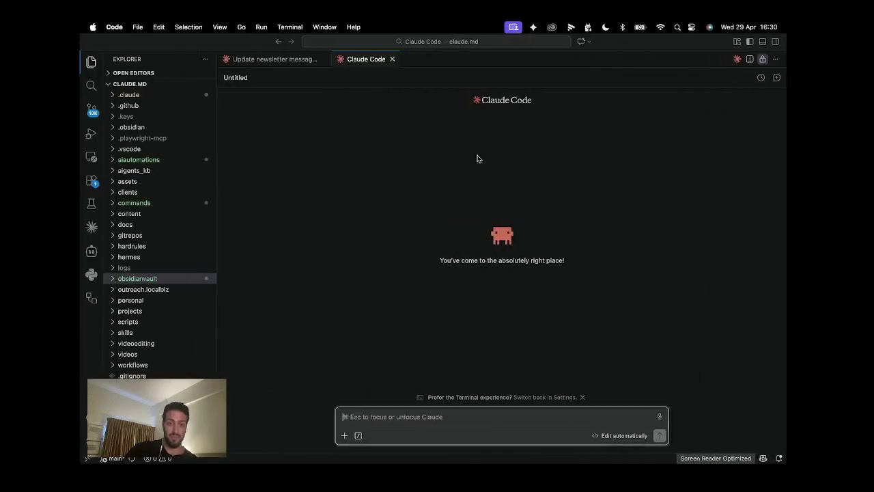
{"action": "left_click", "coordinate": [255, 59]}
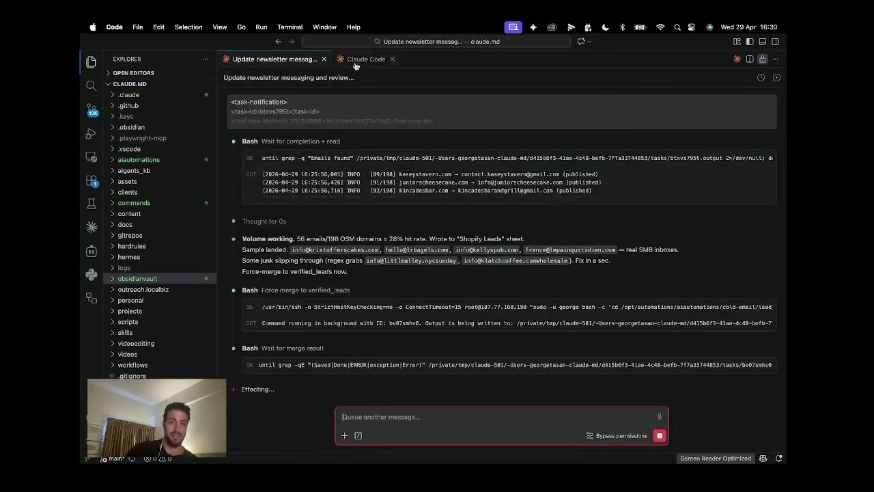
{"action": "key", "text": "ctrl+Right"}
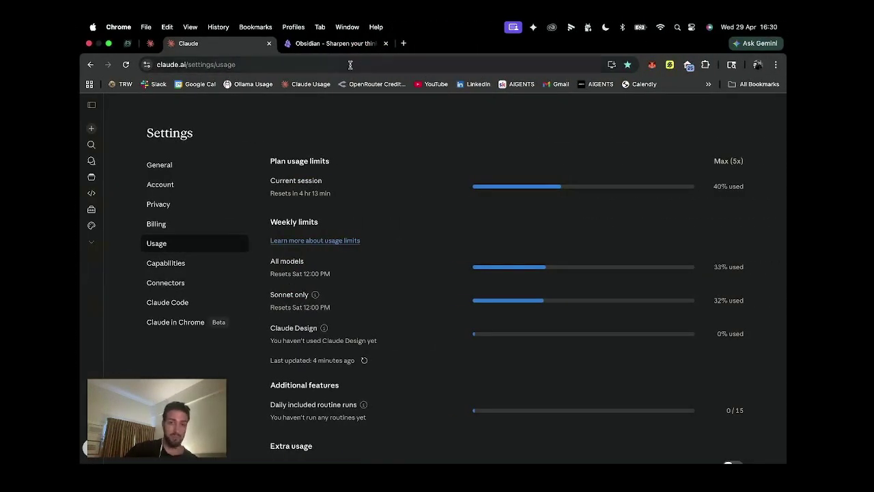
Return to the Obsidian home page and review its feature sections, including the community plugins
{"action": "left_click", "coordinate": [335, 48]}
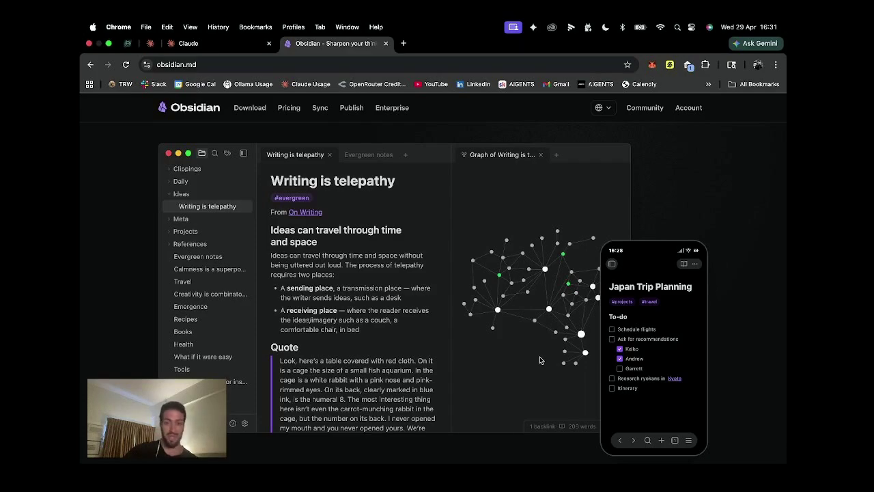
{"action": "scroll", "coordinate": [539, 359], "scroll_direction": "down", "scroll_amount": 10}
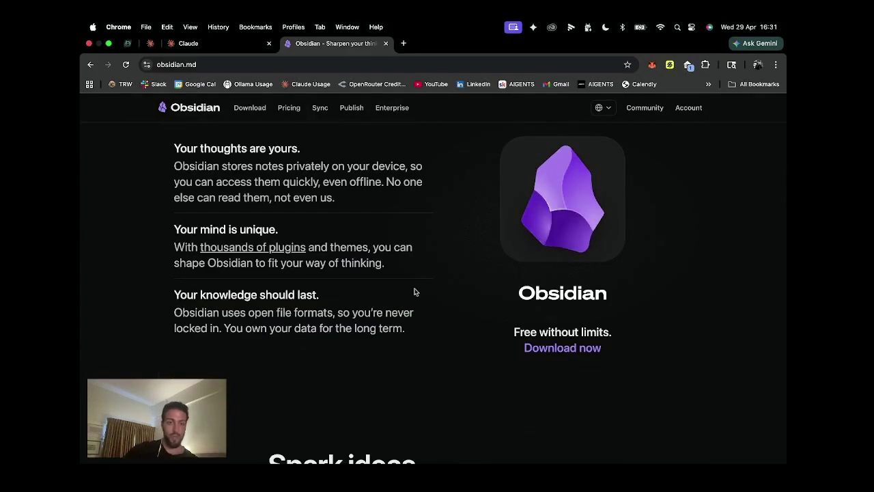
{"action": "scroll", "coordinate": [414, 292], "scroll_direction": "down", "scroll_amount": 10}
{"action": "scroll", "coordinate": [450, 370], "scroll_direction": "down", "scroll_amount": 4}
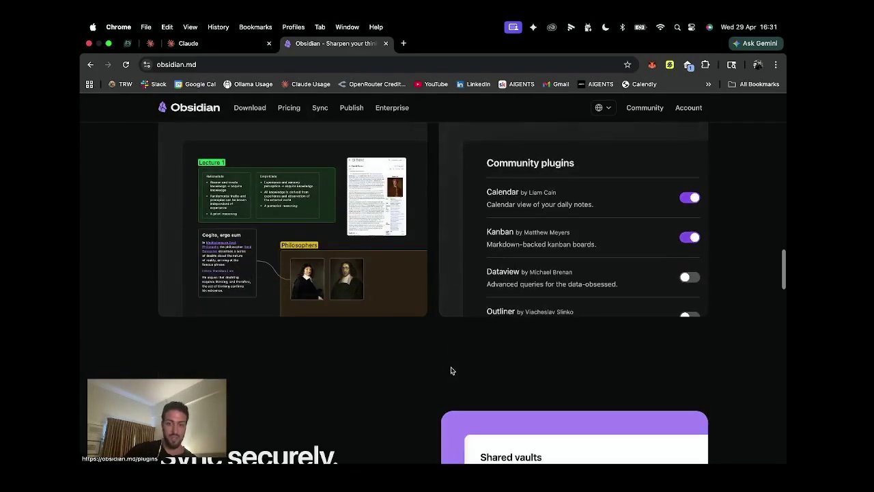
{"action": "scroll", "coordinate": [450, 371], "scroll_direction": "up", "scroll_amount": 20}
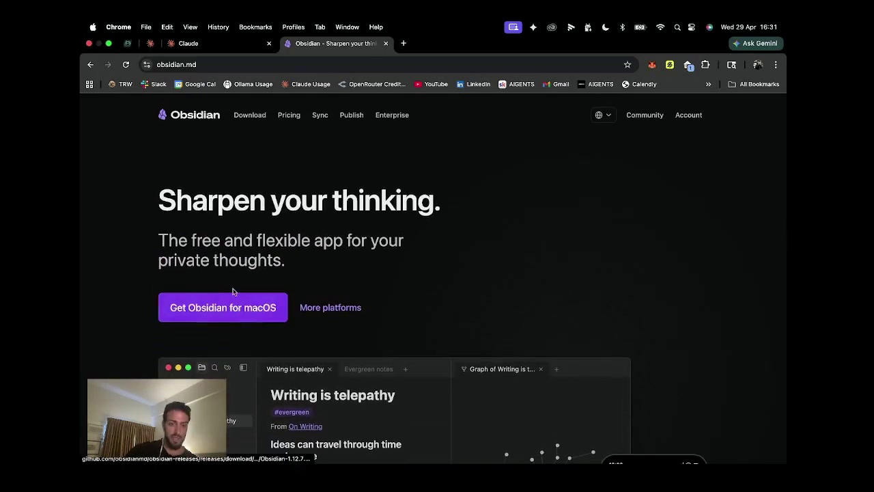
Open the Obsidian downloads for more platforms and review the iOS, Android, Windows, Mac and Linux options
{"action": "left_click", "coordinate": [315, 307]}
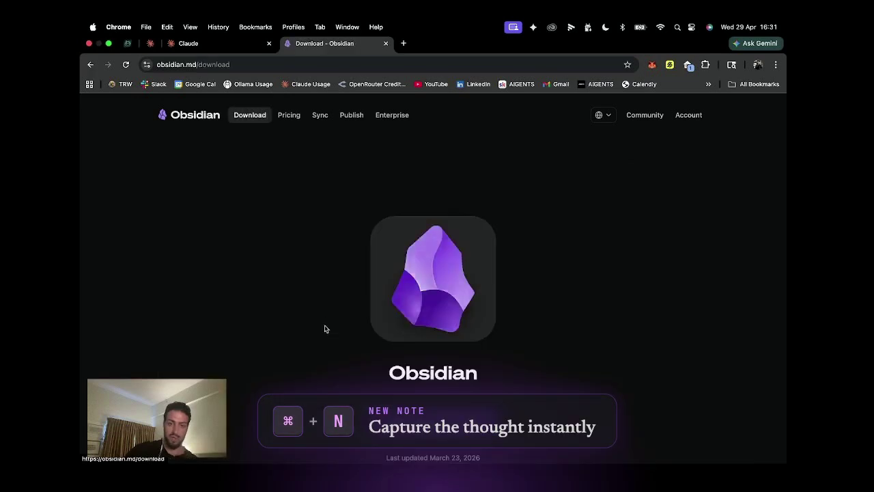
{"action": "scroll", "coordinate": [414, 354], "scroll_direction": "down", "scroll_amount": 5}
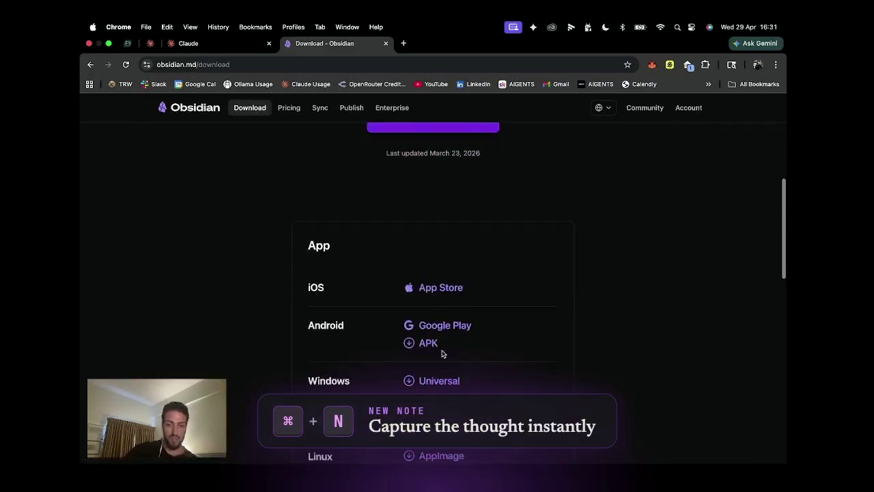
{"action": "scroll", "coordinate": [442, 353], "scroll_direction": "down", "scroll_amount": 3}
{"action": "scroll", "coordinate": [579, 308], "scroll_direction": "down", "scroll_amount": 1}
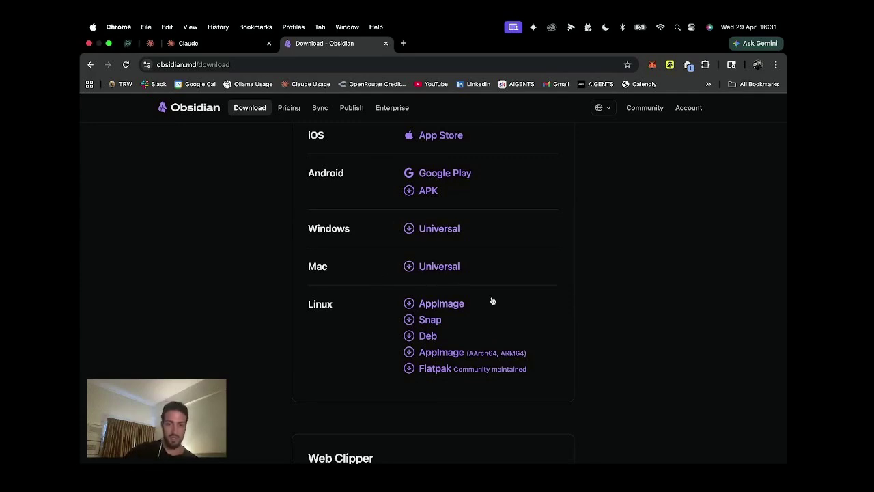
{"action": "scroll", "coordinate": [491, 300], "scroll_direction": "up", "scroll_amount": 10}
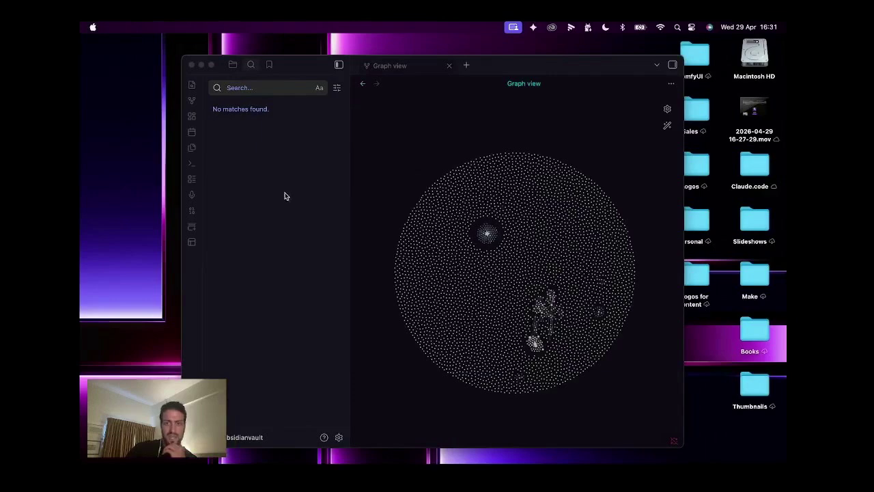
Switch to the Obsidian app, shift its window slightly up and left, and start the graph's timelapse animation
{"action": "left_click", "coordinate": [235, 157]}
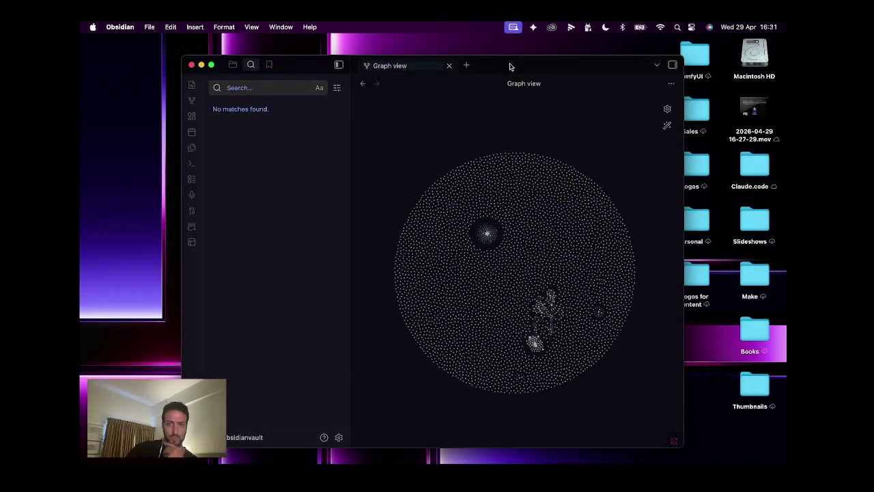
{"action": "left_click_drag", "start_coordinate": [510, 65], "coordinate": [503, 53]}
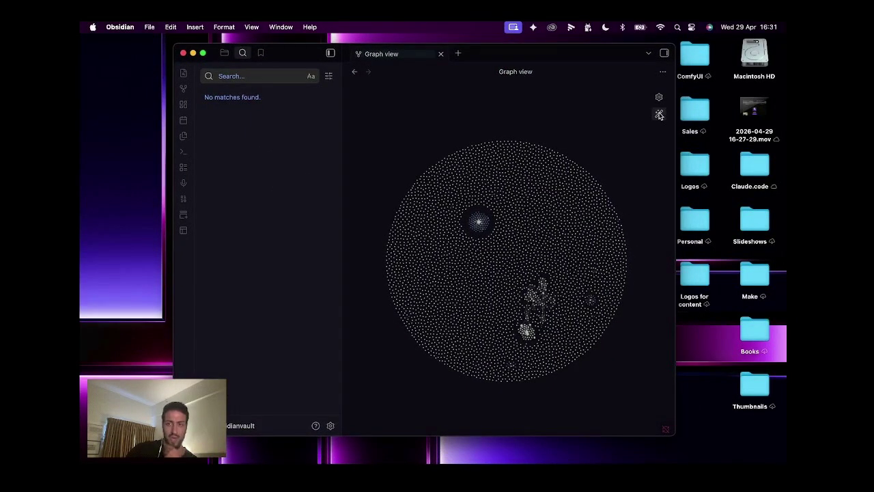
{"action": "left_click", "coordinate": [659, 115]}
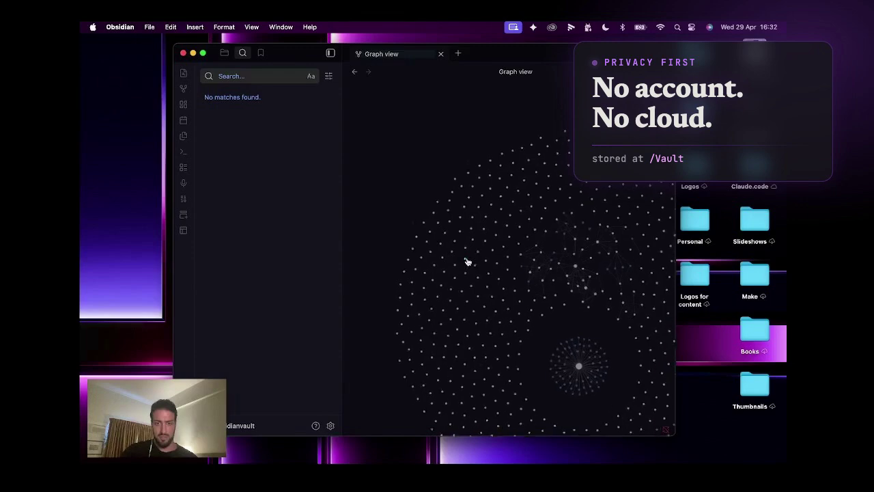
{"action": "scroll", "coordinate": [460, 265], "scroll_direction": "up", "scroll_amount": 5}
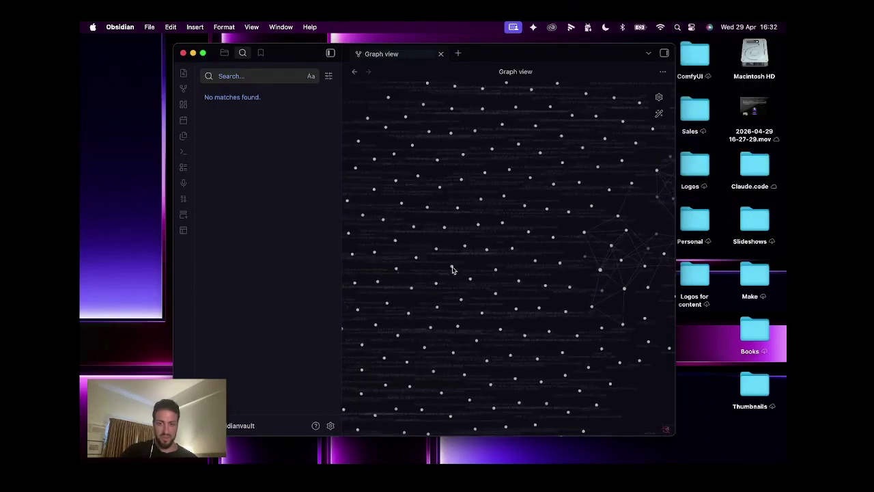
{"action": "left_click", "coordinate": [456, 270]}
{"action": "scroll", "coordinate": [581, 373], "scroll_direction": "down", "scroll_amount": 10}
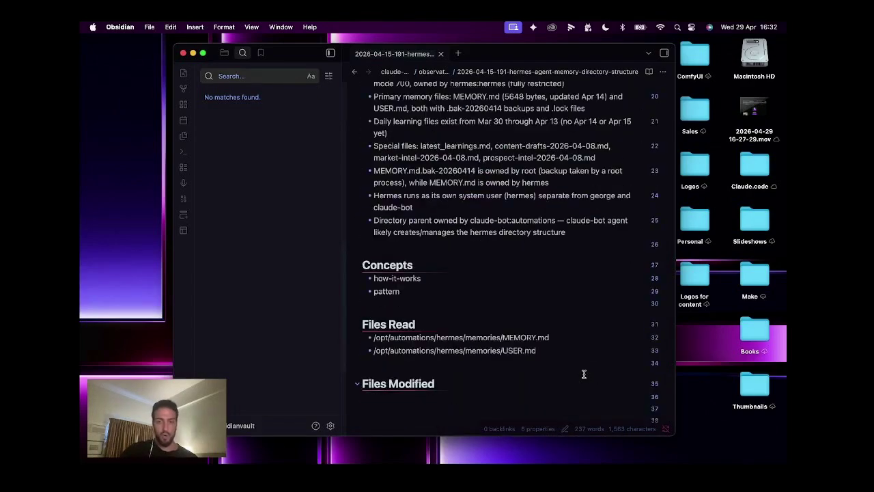
{"action": "scroll", "coordinate": [584, 374], "scroll_direction": "up", "scroll_amount": 10}
{"action": "scroll", "coordinate": [583, 373], "scroll_direction": "down", "scroll_amount": 2}
{"action": "scroll", "coordinate": [584, 373], "scroll_direction": "up", "scroll_amount": 2}
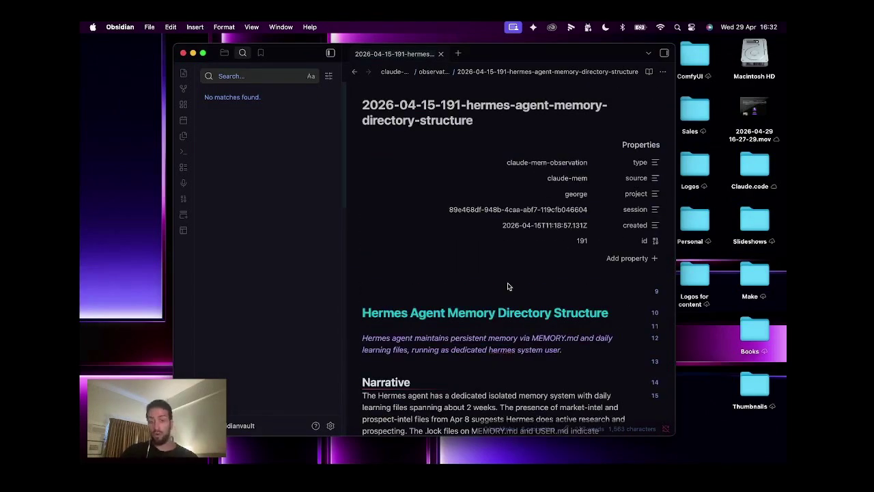
{"action": "scroll", "coordinate": [507, 286], "scroll_direction": "down", "scroll_amount": 3}
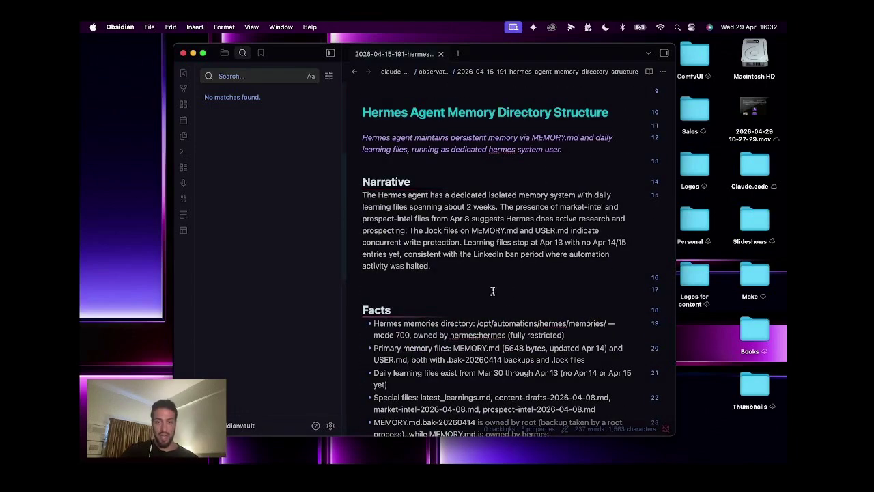
{"action": "scroll", "coordinate": [572, 293], "scroll_direction": "down", "scroll_amount": 3}
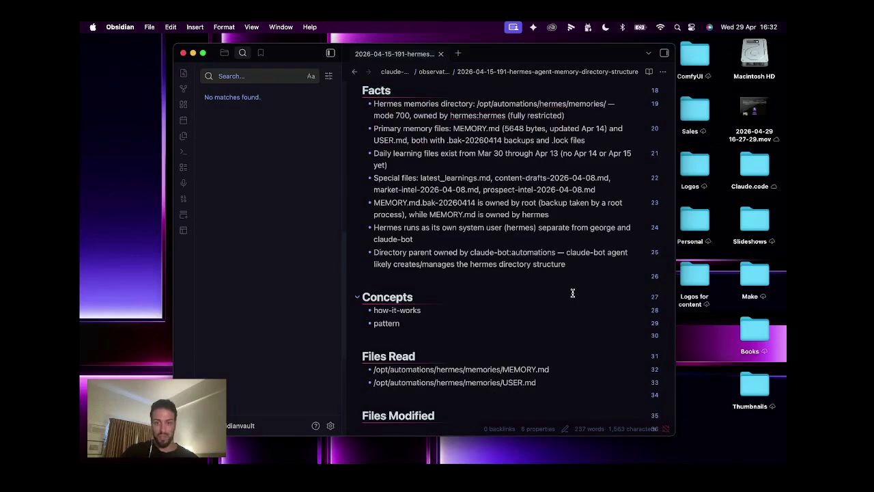
{"action": "scroll", "coordinate": [572, 293], "scroll_direction": "down", "scroll_amount": 3}
{"action": "scroll", "coordinate": [572, 293], "scroll_direction": "up", "scroll_amount": 10}
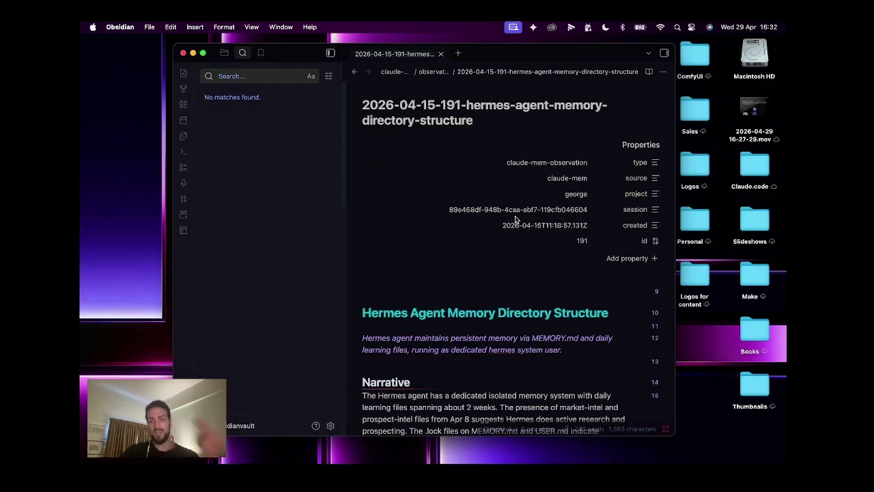
Reopen the vault's graph view and examine its note clusters both close up and as a whole
{"action": "left_click", "coordinate": [183, 89]}
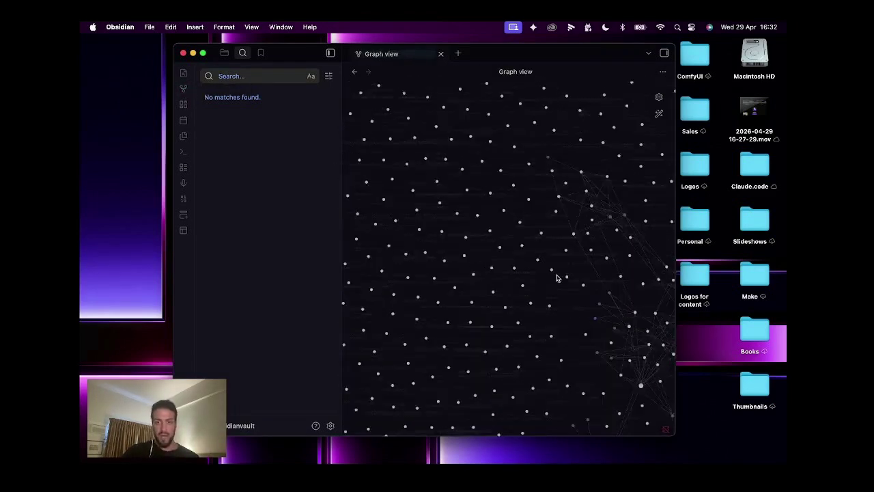
{"action": "scroll", "coordinate": [537, 316], "scroll_direction": "down", "scroll_amount": 6}
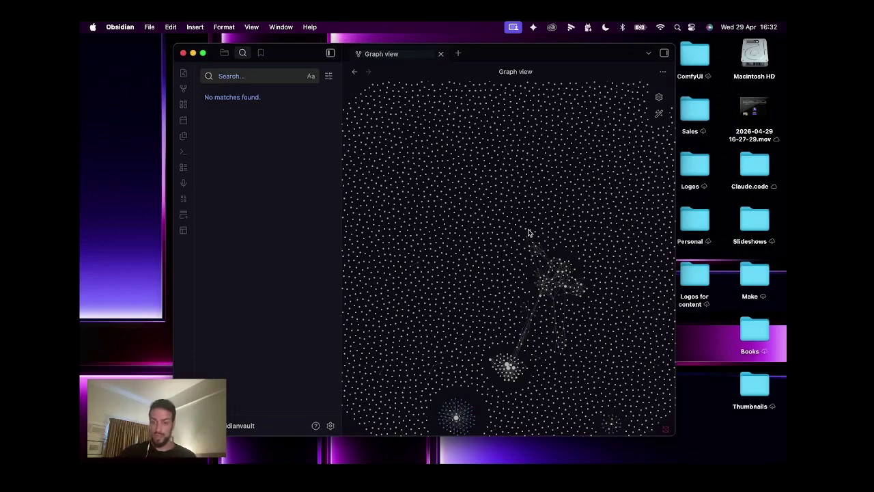
{"action": "scroll", "coordinate": [437, 180], "scroll_direction": "down", "scroll_amount": 5}
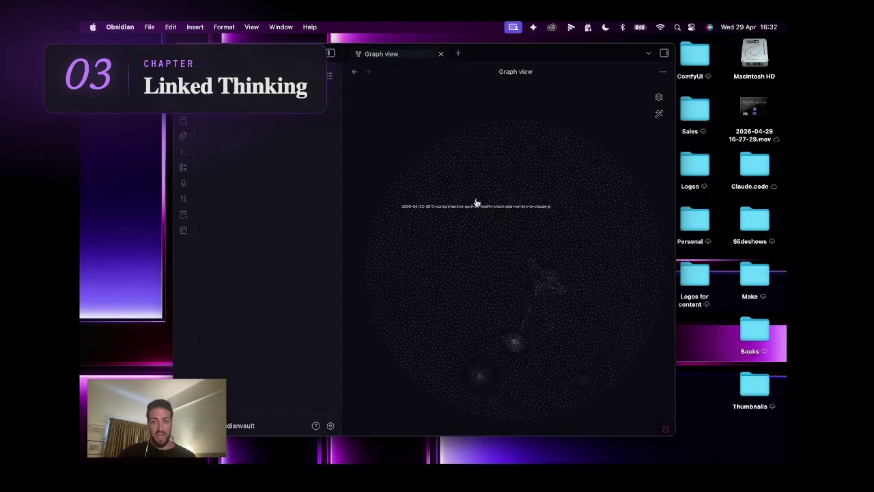
{"action": "scroll", "coordinate": [477, 205], "scroll_direction": "up", "scroll_amount": 3}
{"action": "scroll", "coordinate": [539, 289], "scroll_direction": "down", "scroll_amount": 5}
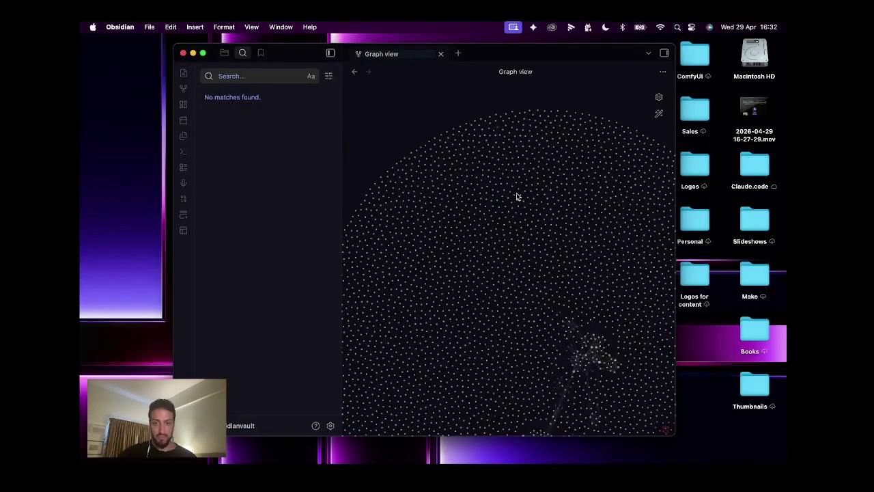
{"action": "scroll", "coordinate": [545, 325], "scroll_direction": "down", "scroll_amount": 3}
{"action": "scroll", "coordinate": [496, 301], "scroll_direction": "down", "scroll_amount": 5}
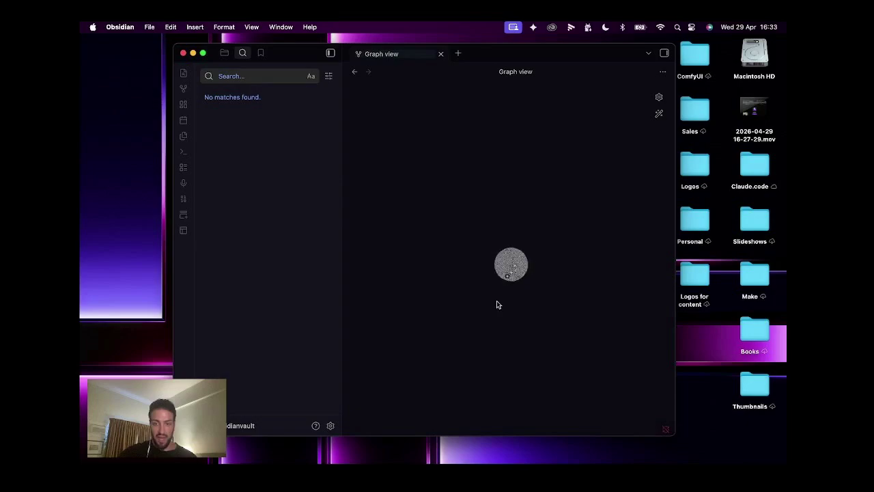
{"action": "scroll", "coordinate": [496, 301], "scroll_direction": "up", "scroll_amount": 4}
{"action": "scroll", "coordinate": [526, 252], "scroll_direction": "up", "scroll_amount": 4}
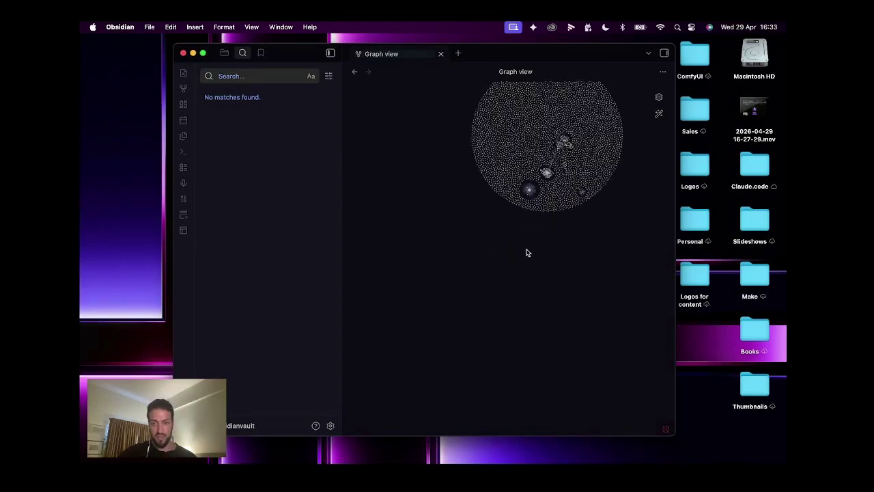
Open the CLAUDE_MEMORY note from its cluster in the graph and skim its sections
{"action": "left_click_drag", "start_coordinate": [525, 252], "coordinate": [496, 375]}
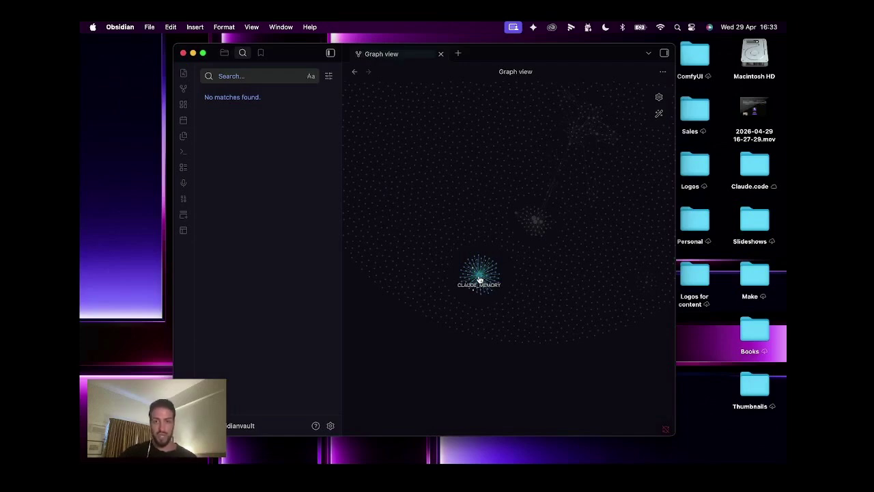
{"action": "left_click", "coordinate": [479, 280]}
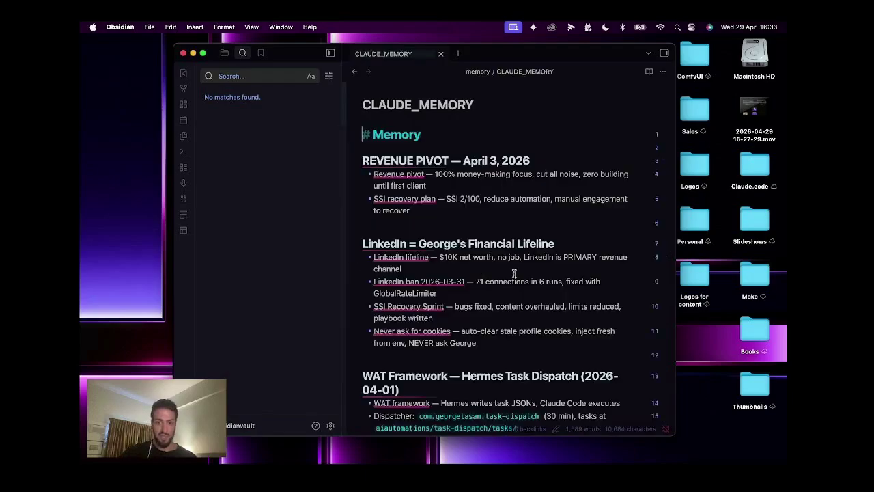
{"action": "scroll", "coordinate": [495, 307], "scroll_direction": "down", "scroll_amount": 5}
{"action": "scroll", "coordinate": [495, 307], "scroll_direction": "down", "scroll_amount": 5}
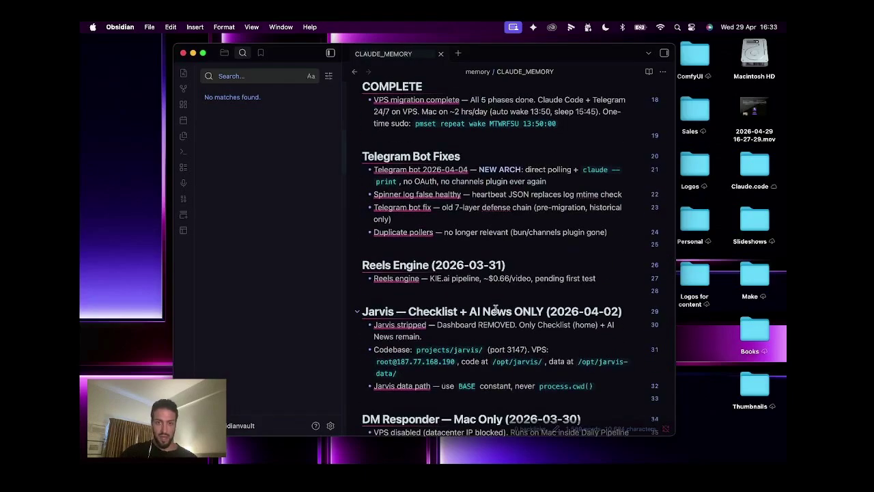
{"action": "scroll", "coordinate": [495, 308], "scroll_direction": "up", "scroll_amount": 15}
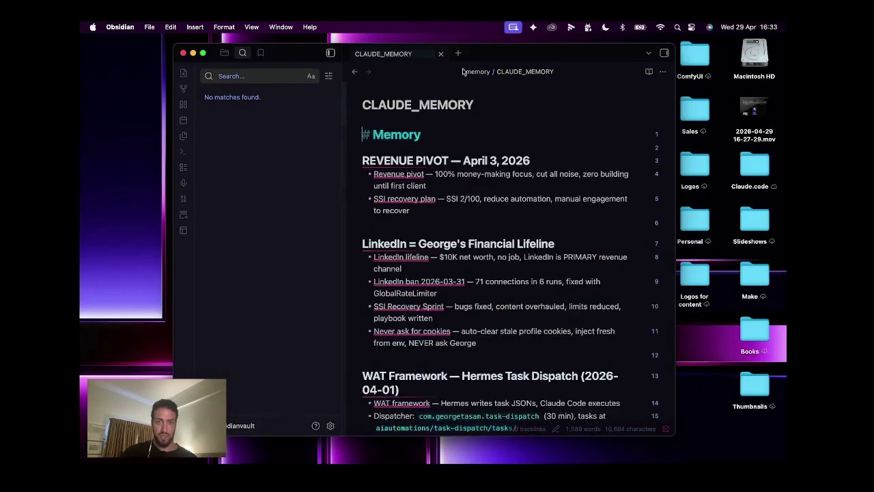
Return to the vault's graph view and open the AUTOMATIONS-MOC note from its cluster
{"action": "left_click", "coordinate": [183, 88]}
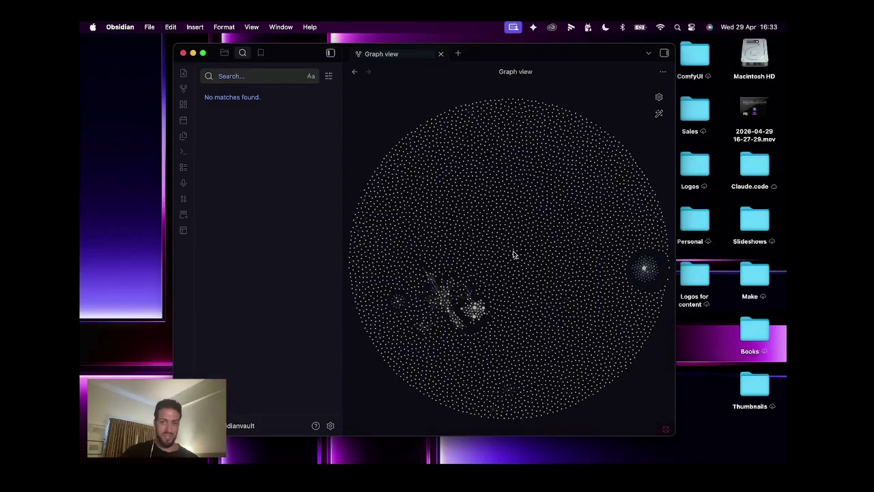
{"action": "scroll", "coordinate": [641, 269], "scroll_direction": "up", "scroll_amount": 3}
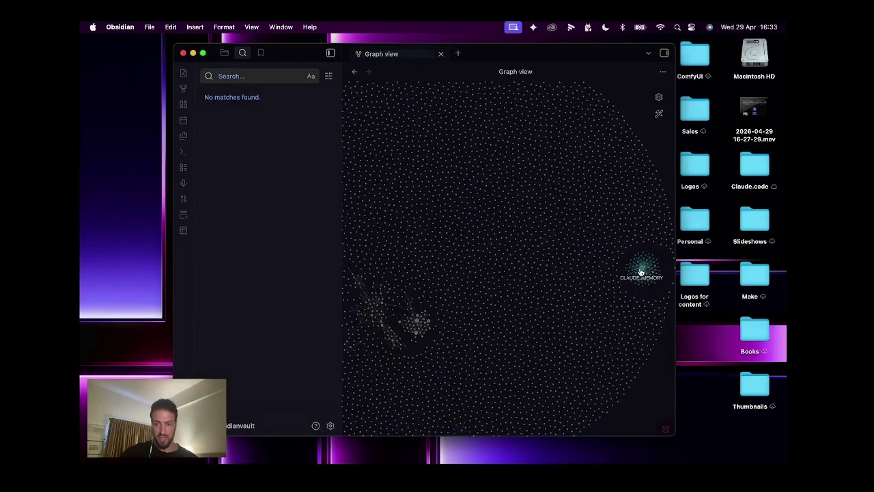
{"action": "left_click", "coordinate": [417, 324]}
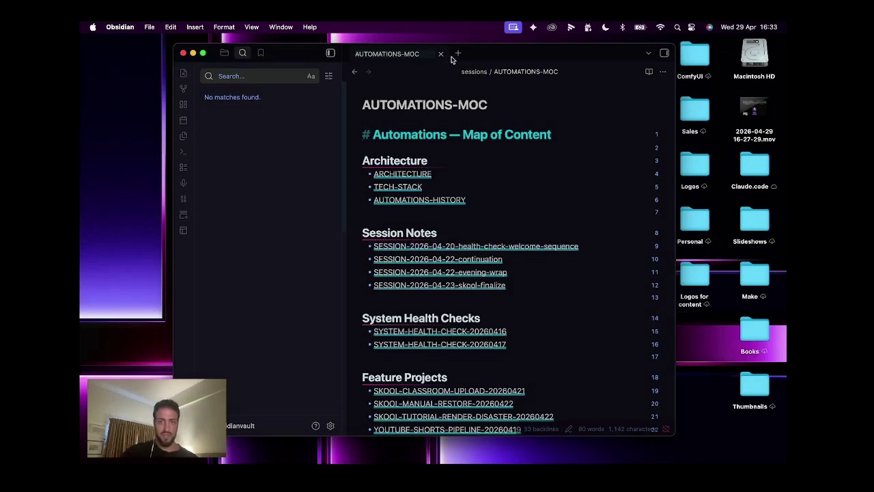
Reopen the graph view and bring up the vault manager to see where obsidianvault is stored
{"action": "left_click", "coordinate": [183, 88]}
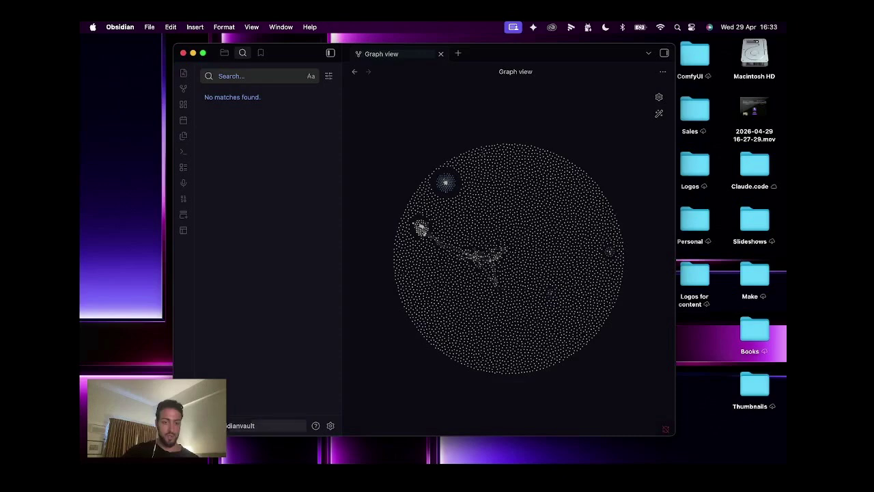
{"action": "left_click", "coordinate": [246, 426]}
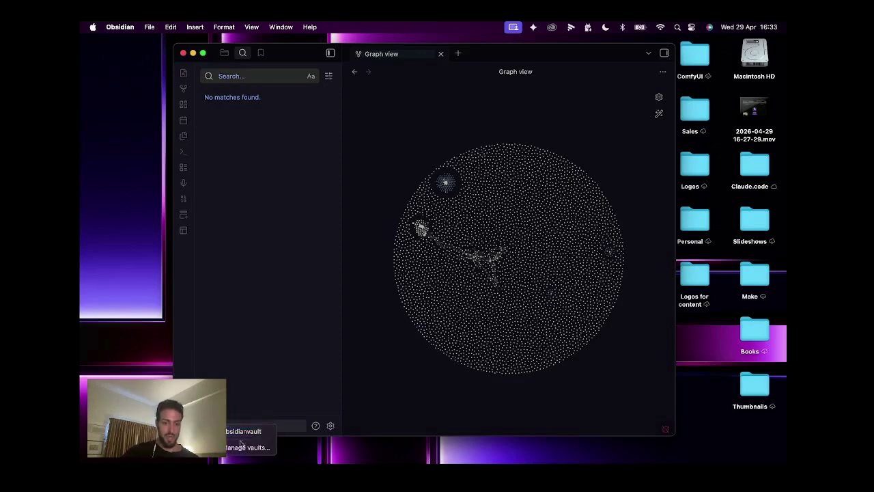
{"action": "left_click", "coordinate": [236, 452]}
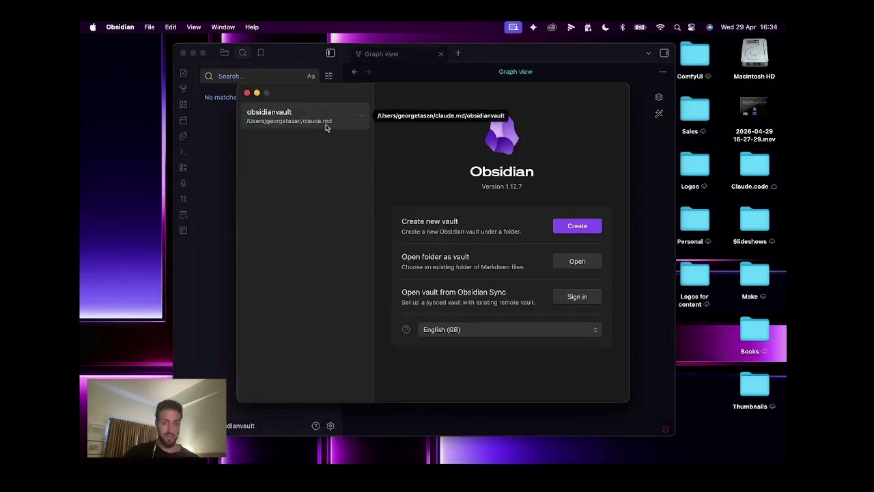
Switch to VS Code, examine the subfolders of obsidianvault inside the CLAUDE.MD project, and collapse the folder again
{"action": "key", "text": "super+Tab"}
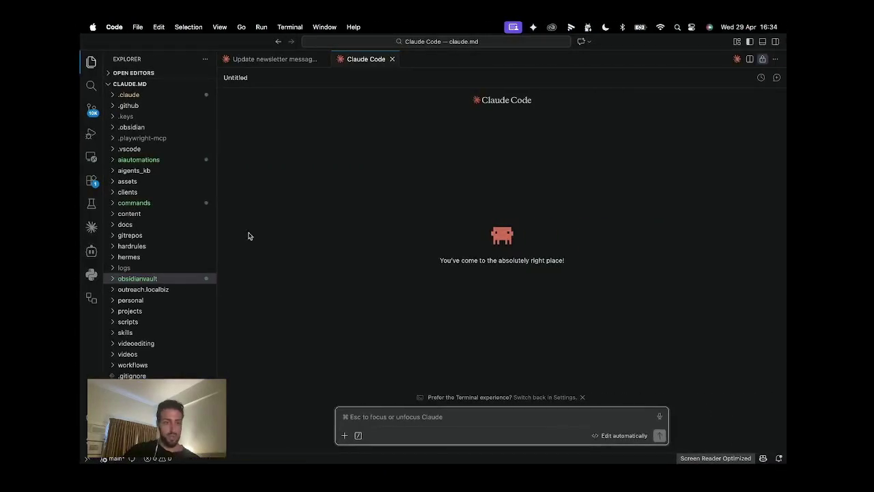
{"action": "double_click", "coordinate": [136, 83]}
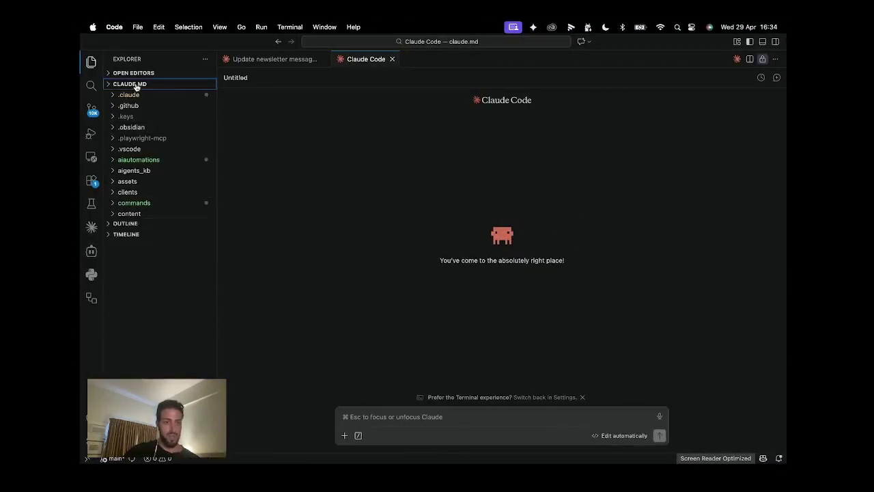
{"action": "key", "text": "super+Tab"}
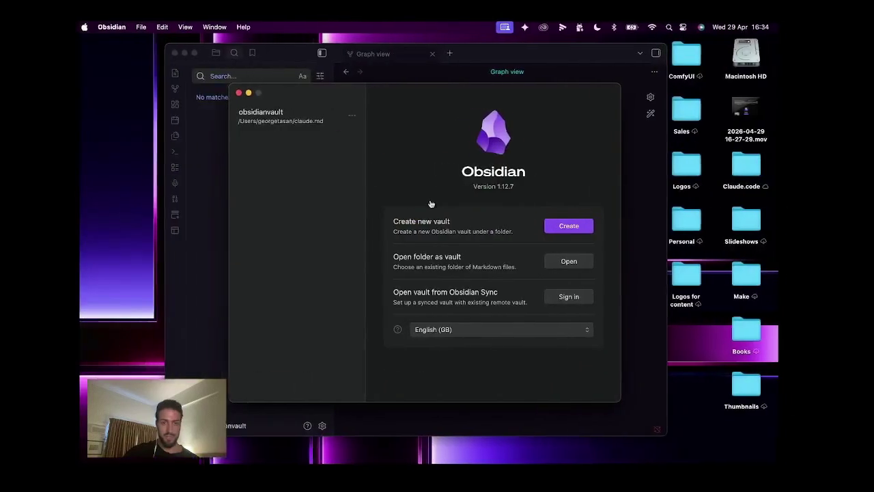
{"action": "key", "text": "super+Tab"}
{"action": "left_click", "coordinate": [154, 279]}
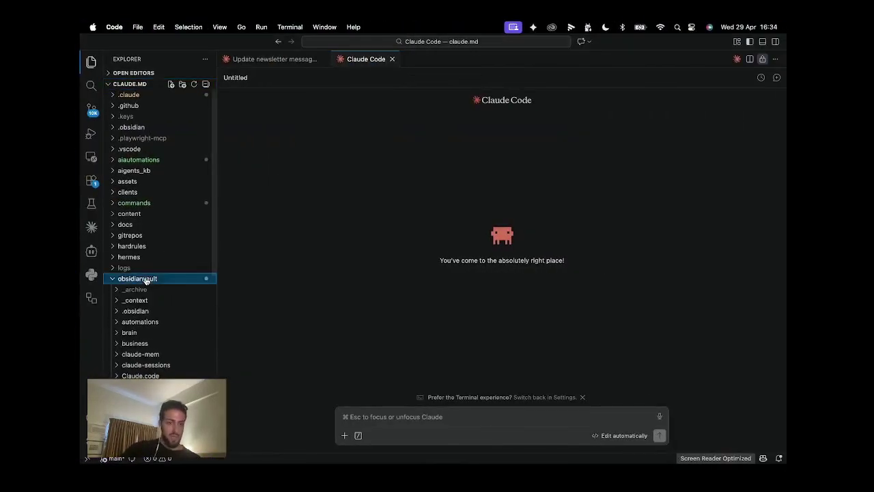
{"action": "scroll", "coordinate": [211, 308], "scroll_direction": "down", "scroll_amount": 6}
{"action": "scroll", "coordinate": [210, 310], "scroll_direction": "up", "scroll_amount": 8}
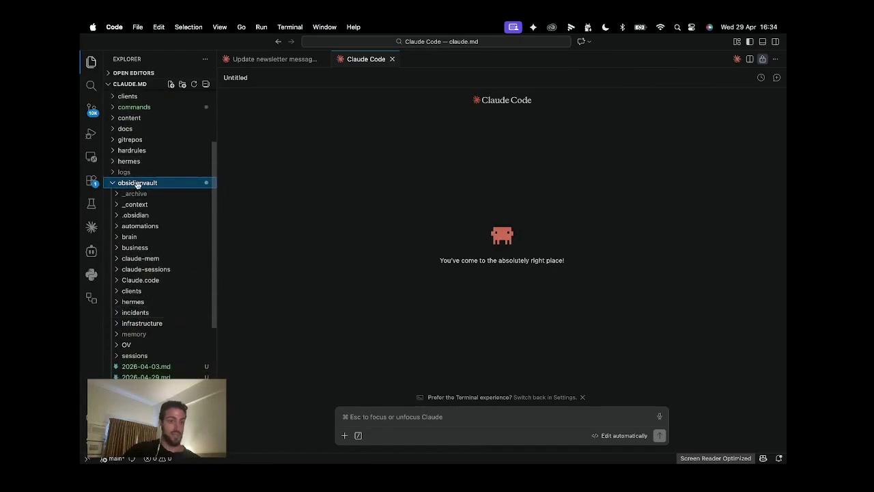
{"action": "left_click", "coordinate": [138, 183]}
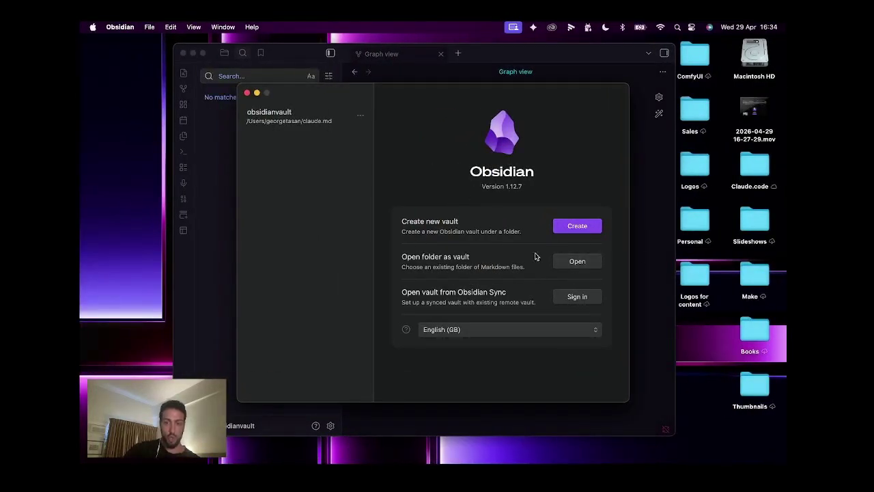
In Obsidian, browse to the claude.md folder for opening as a vault, cancel the folder selection, and reopen obsidianvault
{"action": "left_click", "coordinate": [574, 261]}
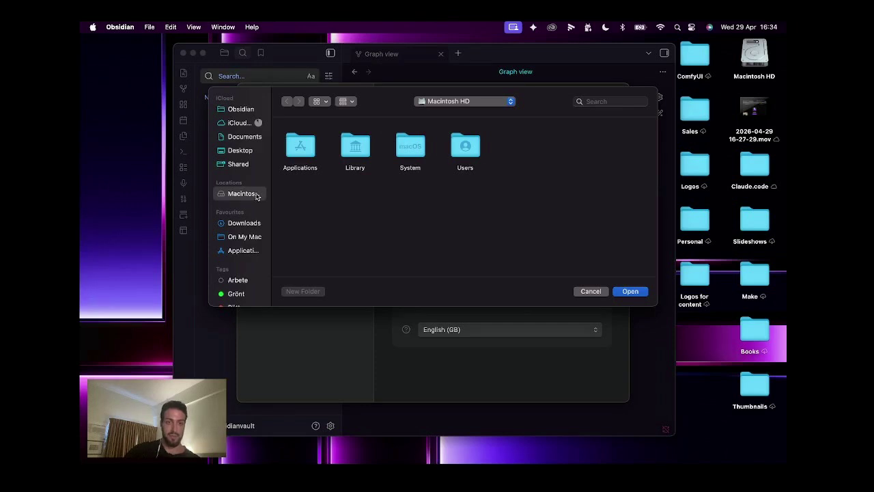
{"action": "double_click", "coordinate": [465, 145]}
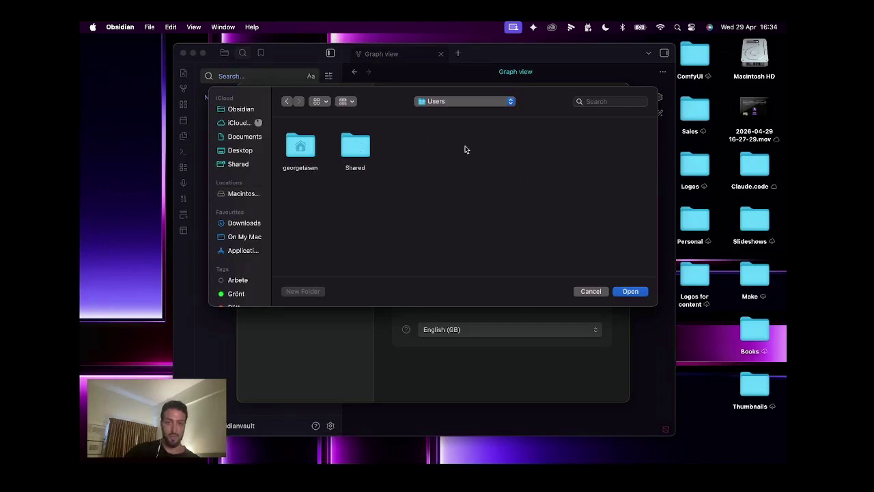
{"action": "double_click", "coordinate": [312, 150]}
{"action": "left_click", "coordinate": [435, 149]}
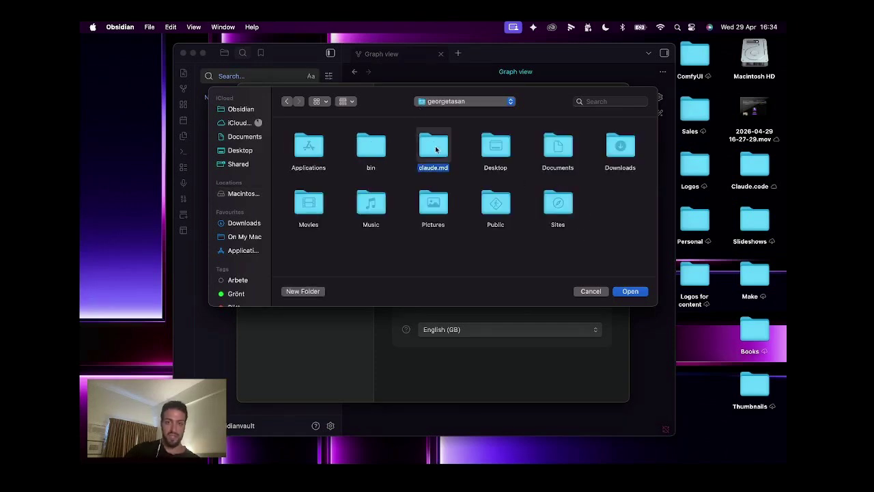
{"action": "left_click", "coordinate": [587, 291]}
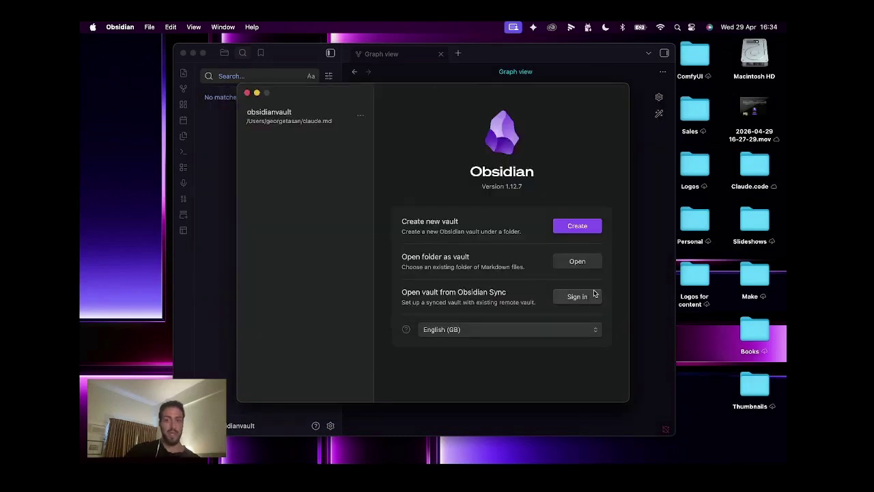
{"action": "left_click", "coordinate": [273, 114]}
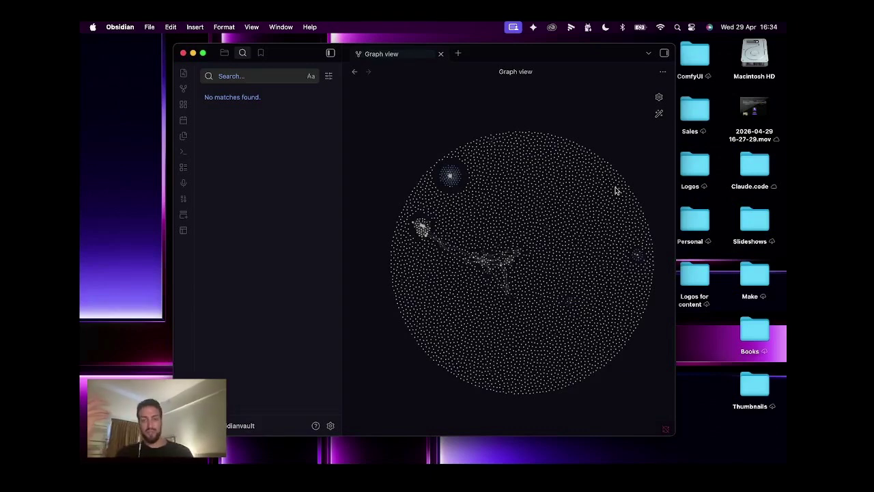
Switch to Chrome and view the Claude plan usage limits page
{"action": "key", "text": "ctrl+Right"}
{"action": "key", "text": "ctrl+Right"}
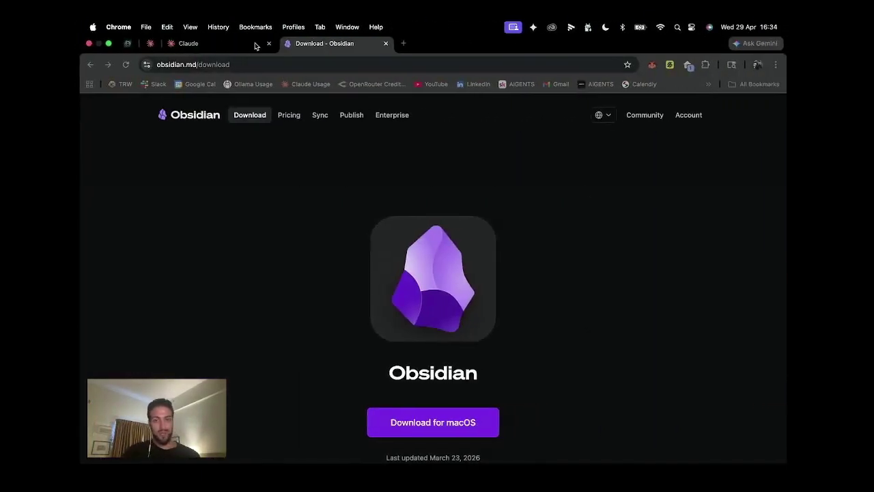
{"action": "left_click", "coordinate": [253, 43]}
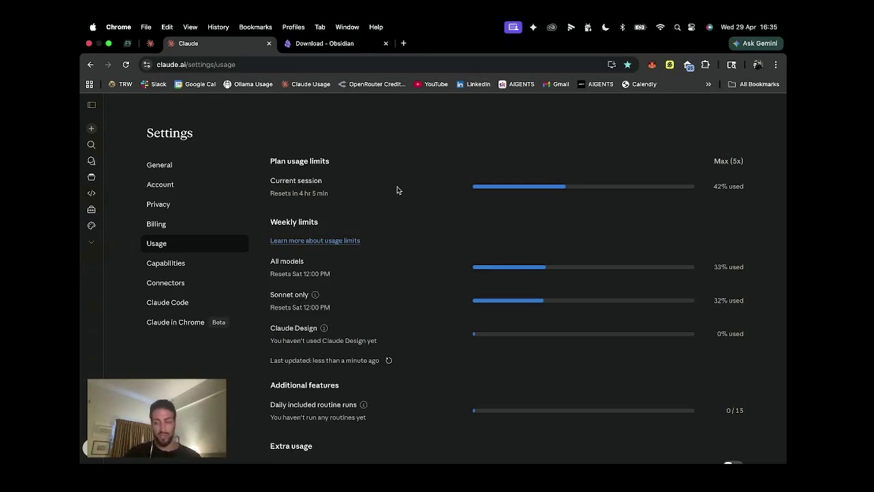
Go back past Obsidian to VS Code and briefly expand and collapse the obsidianvault folder
{"action": "key", "text": "ctrl+Left"}
{"action": "key", "text": "ctrl+Left"}
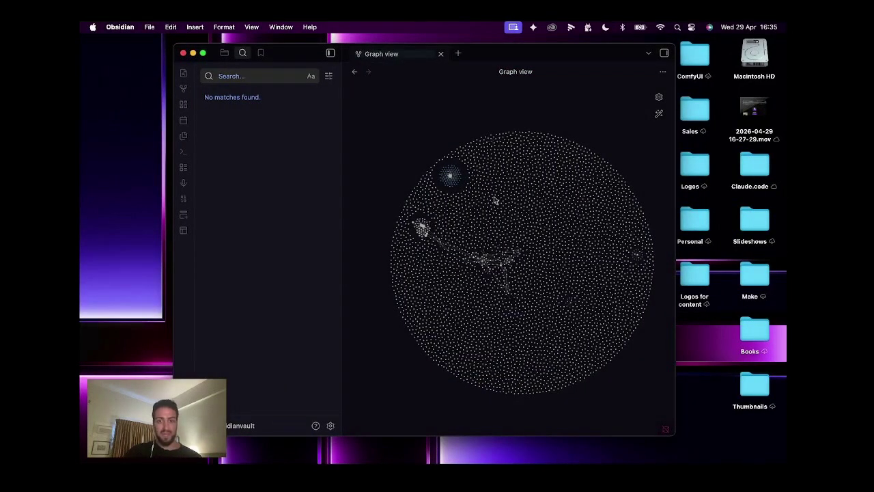
{"action": "key", "text": "ctrl+Right"}
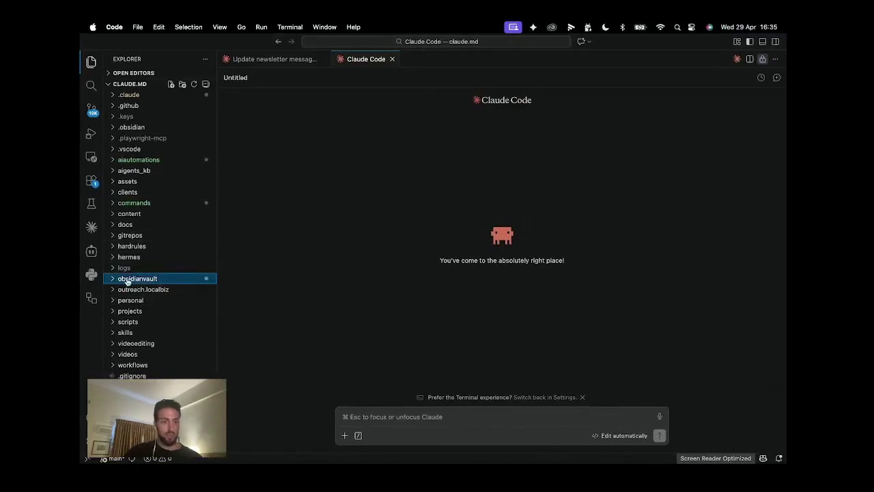
{"action": "left_click", "coordinate": [126, 279]}
{"action": "left_click", "coordinate": [126, 280]}
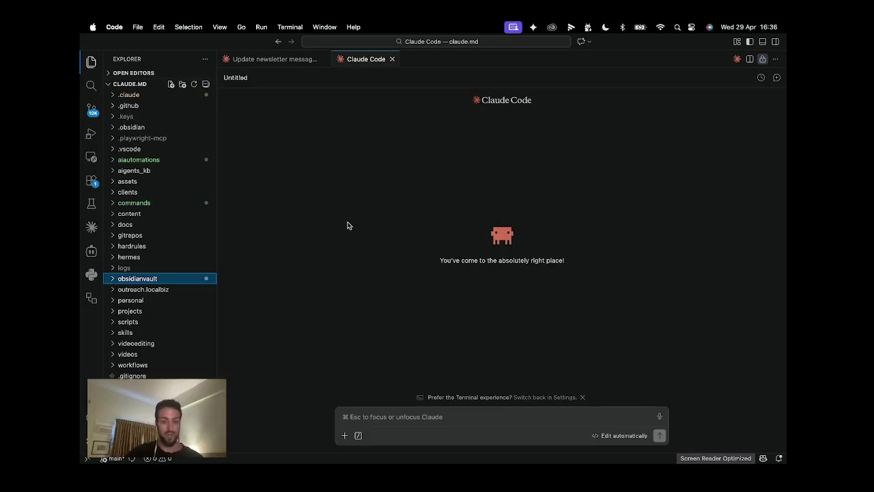
Switch to Obsidian, view the vault manager's options for creating or opening vaults, and close it to return to the graph
{"action": "key", "text": "ctrl+Left"}
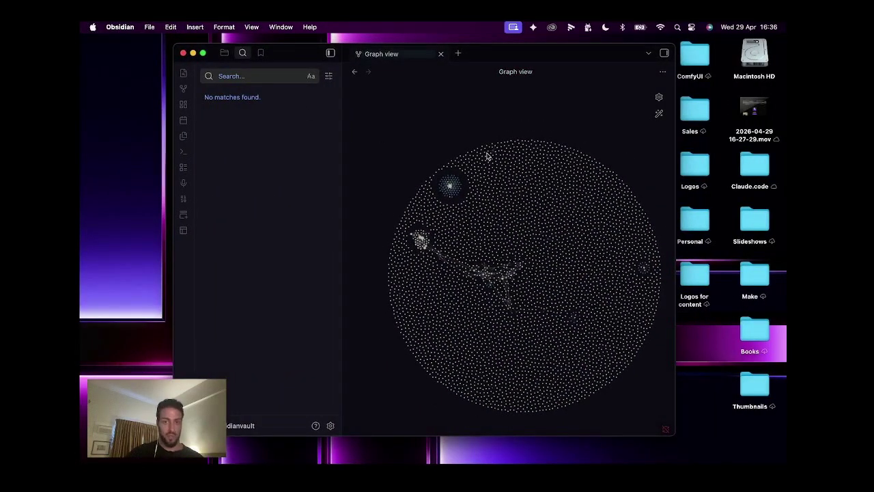
{"action": "left_click", "coordinate": [280, 426]}
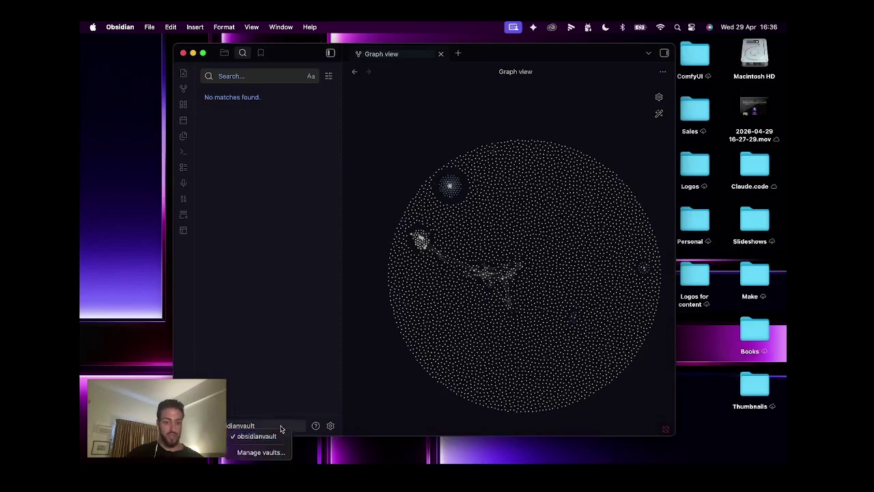
{"action": "left_click", "coordinate": [263, 452]}
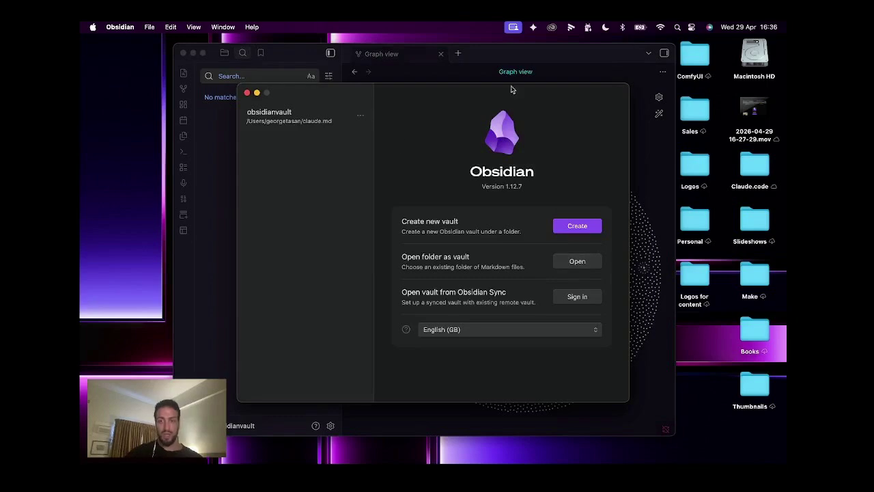
{"action": "left_click", "coordinate": [247, 93]}
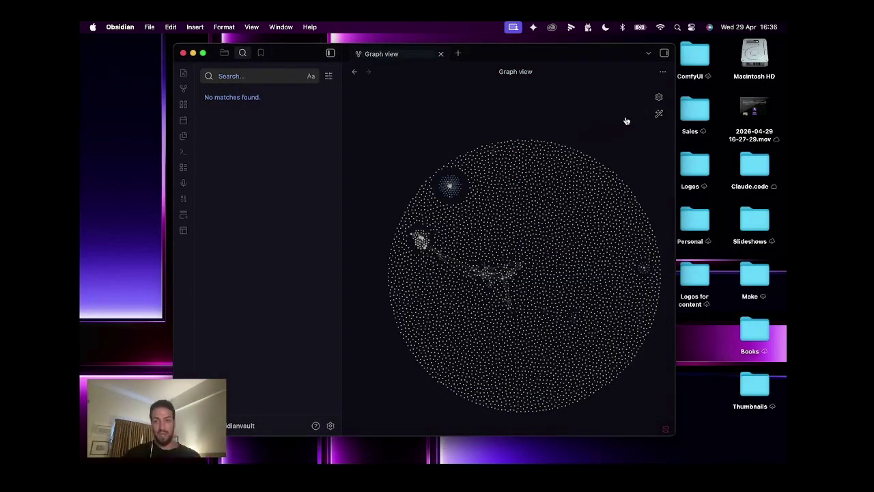
{"action": "left_click_drag", "start_coordinate": [626, 121], "coordinate": [594, 109]}
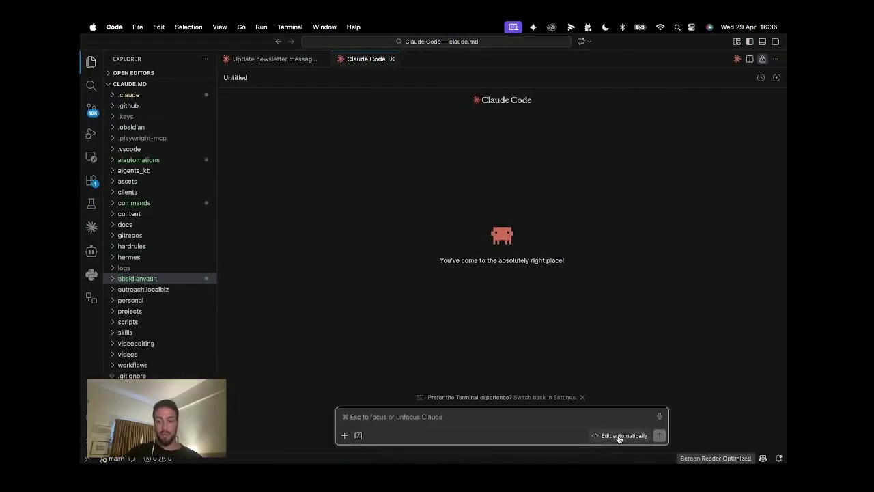
Set the Claude Code chat in VS Code to Plan mode
{"action": "left_click", "coordinate": [622, 435]}
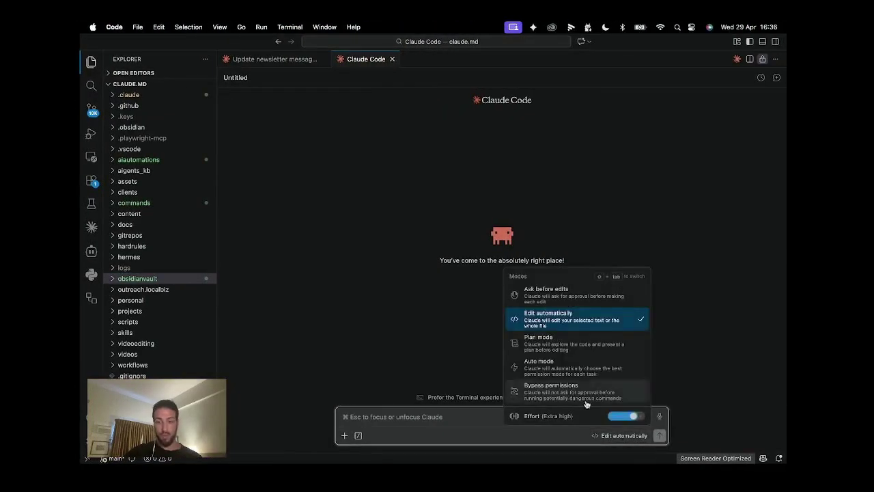
{"action": "left_click", "coordinate": [579, 339]}
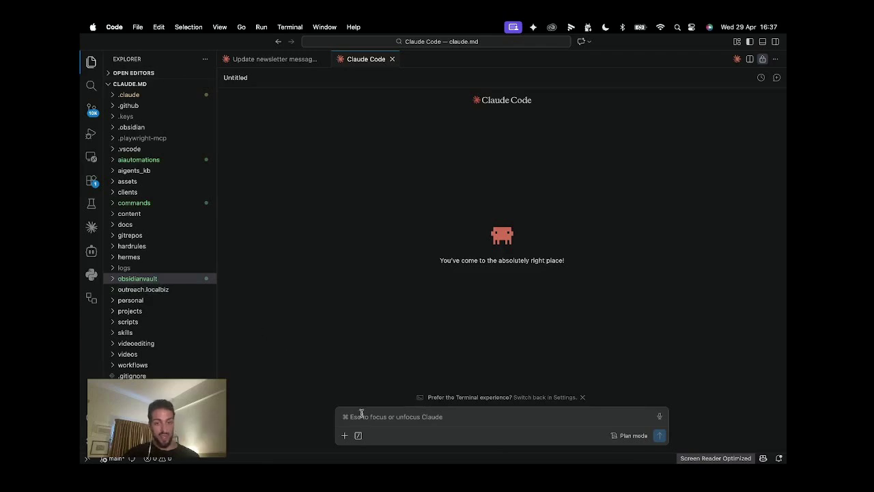
{"action": "left_click", "coordinate": [389, 416]}
{"action": "type", "text": "@"}
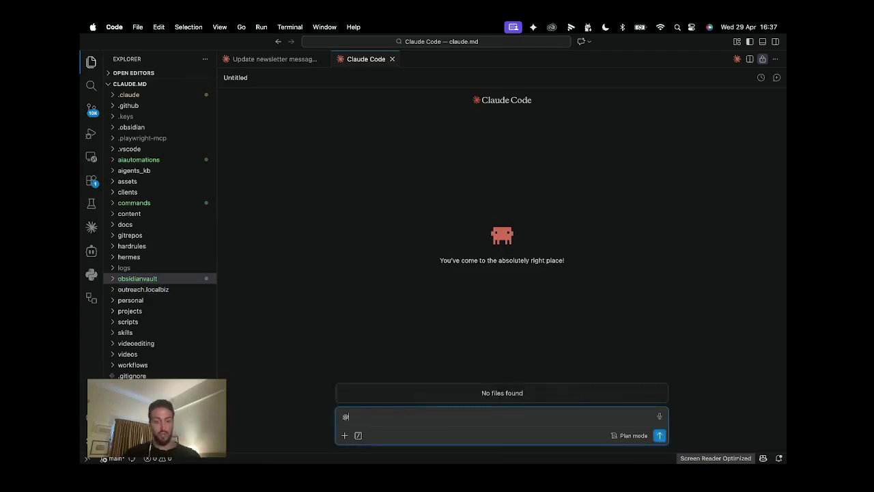
{"action": "key", "text": "BackSpace"}
{"action": "type", "text": "obsidian"}
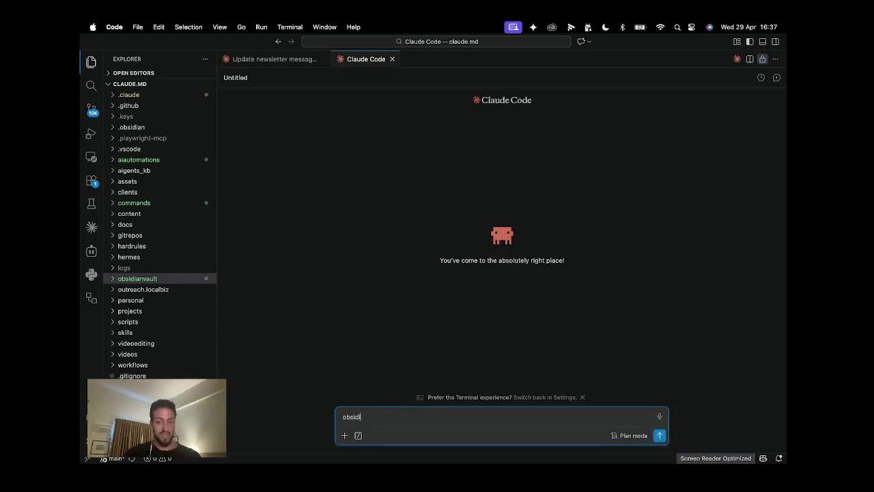
{"action": "key", "text": "BackSpace"}
{"action": "key", "text": "BackSpace"}
{"action": "key", "text": "BackSpace"}
{"action": "key", "text": "BackSpace"}
{"action": "key", "text": "BackSpace"}
{"action": "key", "text": "BackSpace"}
{"action": "key", "text": "BackSpace"}
{"action": "key", "text": "BackSpace"}
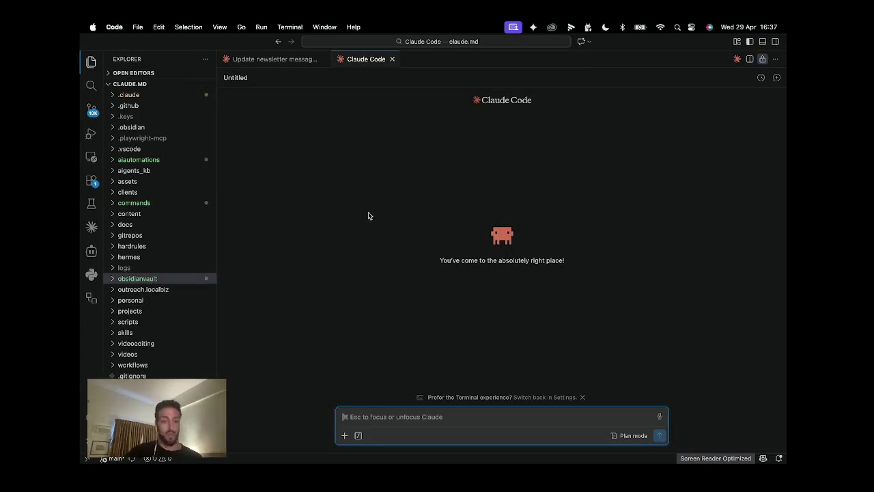
Switch to Obsidian and play the graph's timelapse animation, starting it a second time
{"action": "key", "text": "ctrl+Left"}
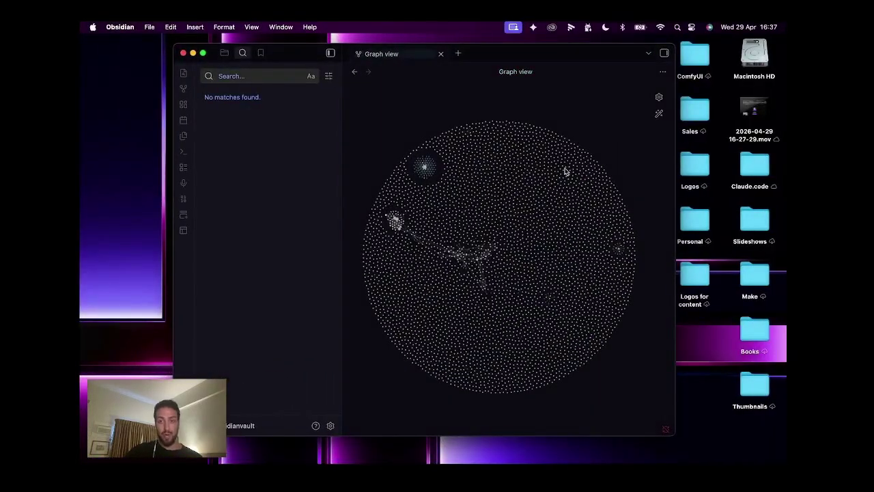
{"action": "left_click", "coordinate": [658, 113]}
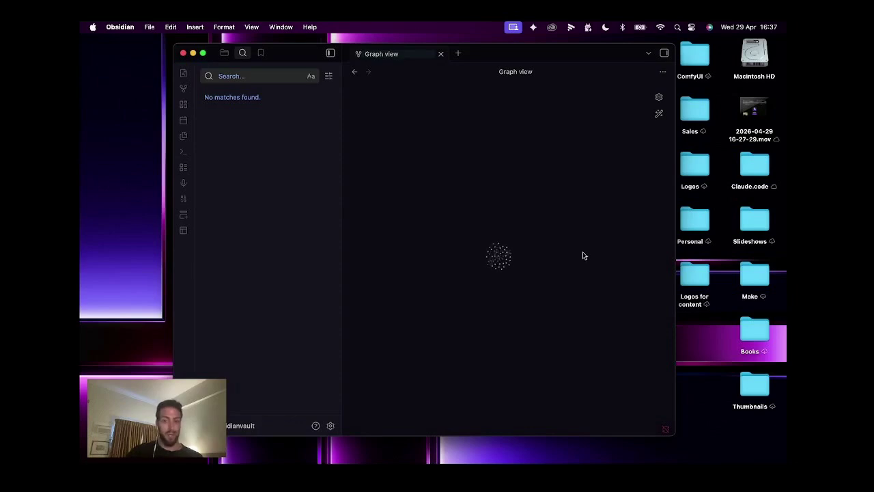
{"action": "left_click", "coordinate": [658, 116]}
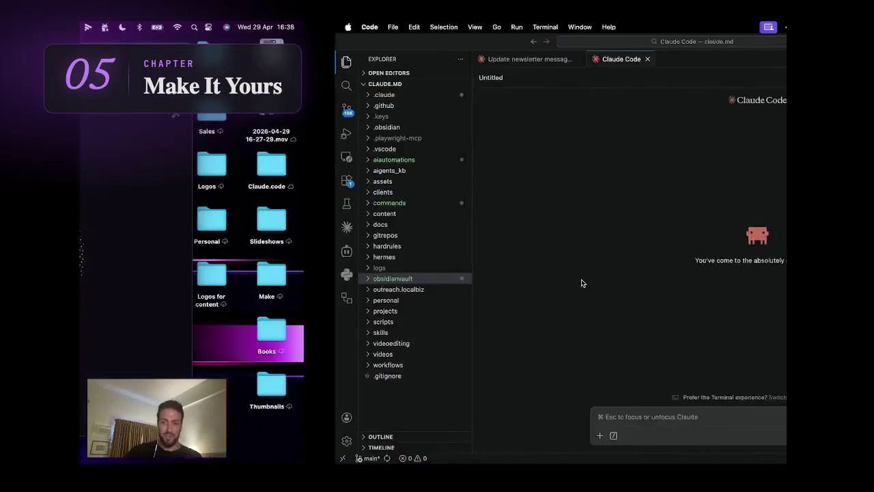
Switch to VS Code and review Claude Code's available modes, leaving Plan mode selected
{"action": "left_click", "coordinate": [633, 436]}
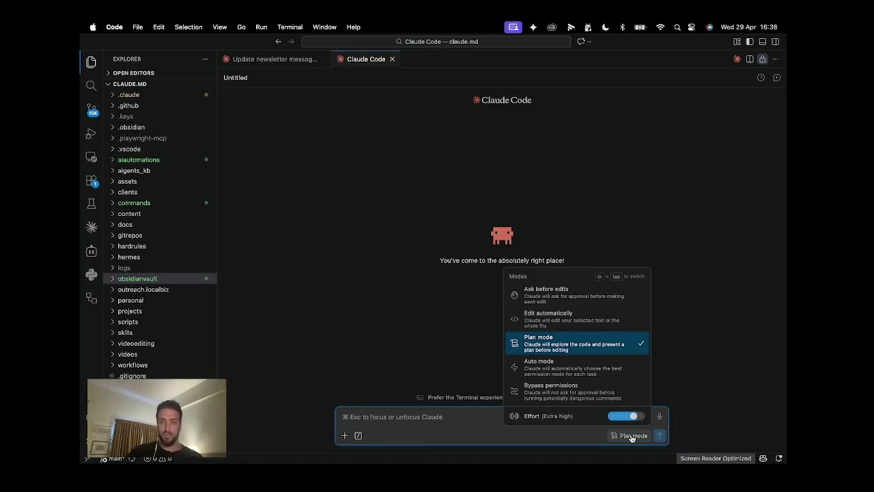
{"action": "left_click", "coordinate": [632, 436]}
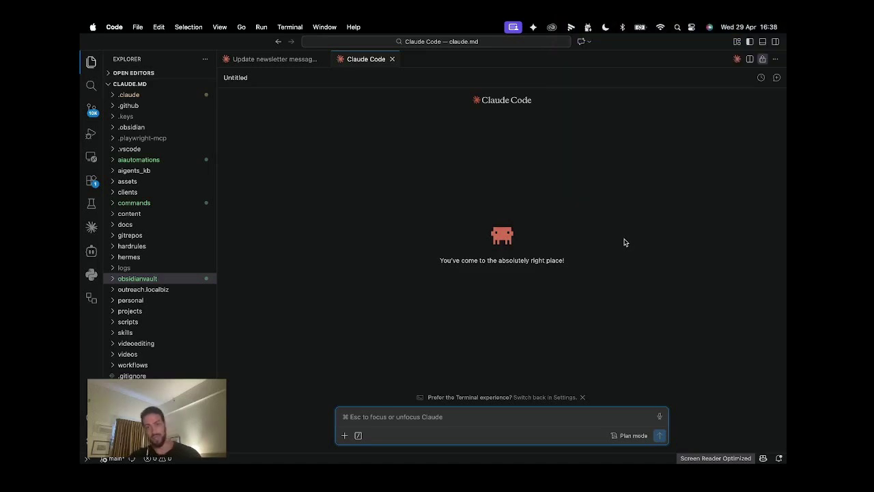
Switch to Chrome and look through the Obsidian download page down to its footer and back up
{"action": "key", "text": "super+Tab"}
{"action": "left_click", "coordinate": [341, 43]}
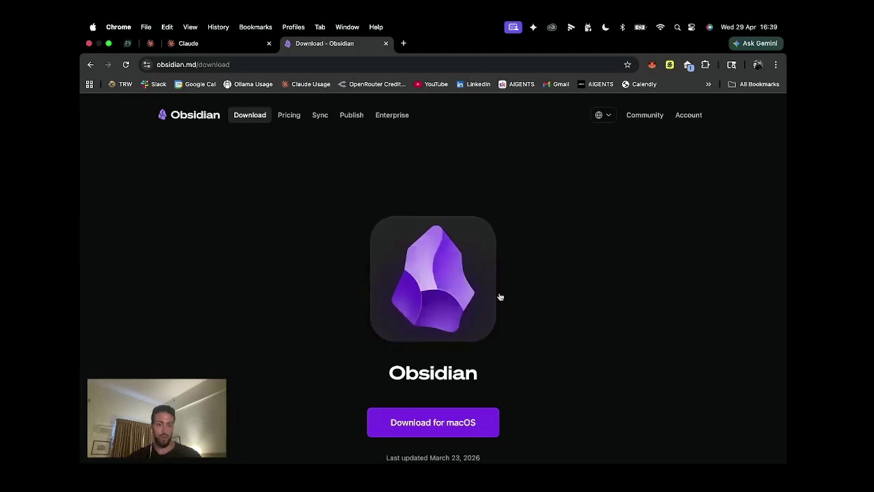
{"action": "scroll", "coordinate": [572, 320], "scroll_direction": "down", "scroll_amount": 15}
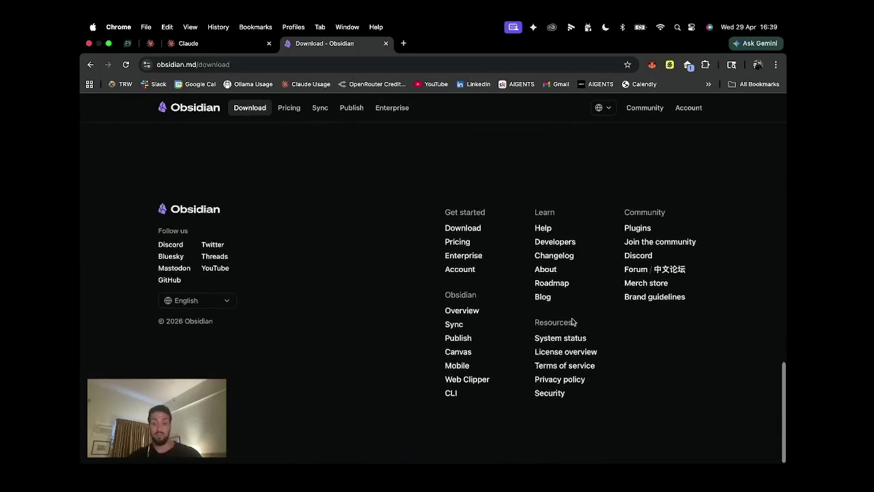
{"action": "scroll", "coordinate": [573, 322], "scroll_direction": "up", "scroll_amount": 20}
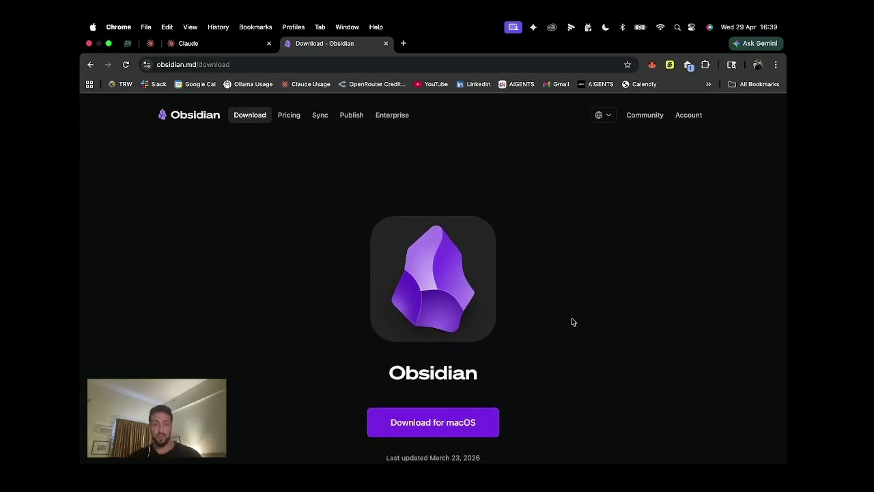